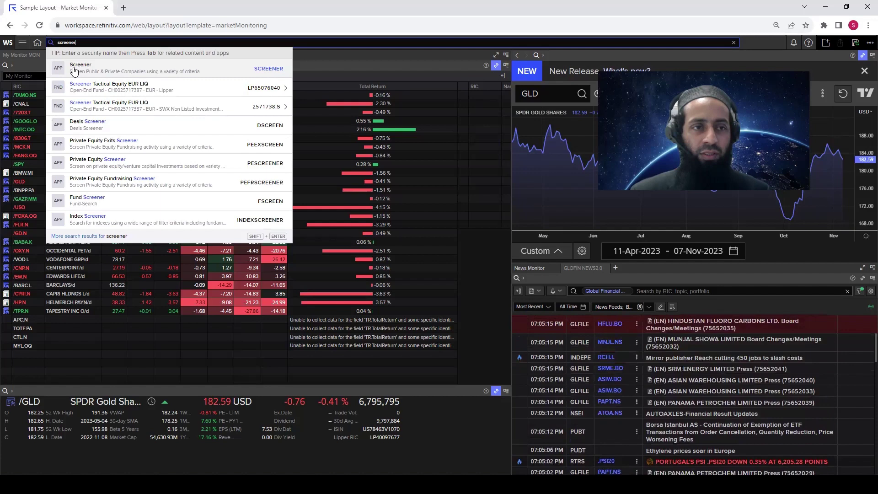
Launch the Screener app from the search results to start a new unsaved screen
{"action": "left_click", "coordinate": [74, 68]}
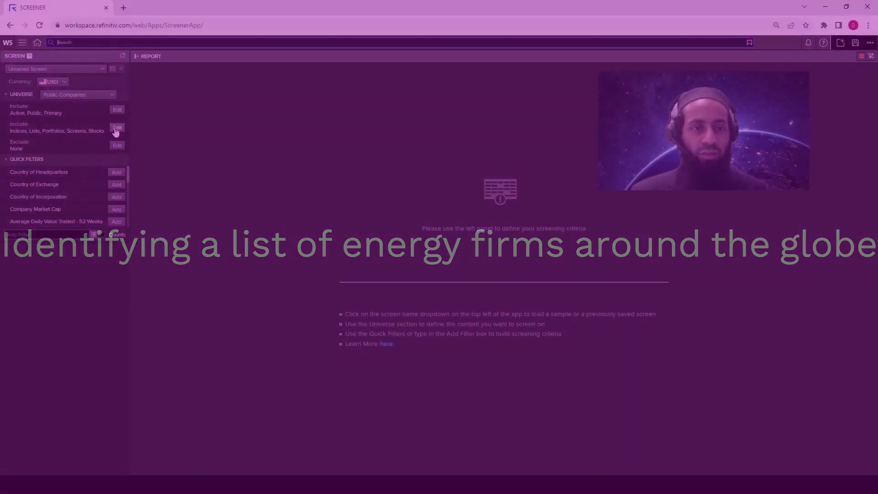
Open the universe's Include list browser, maximized, showing All Indices
{"action": "left_click", "coordinate": [116, 129]}
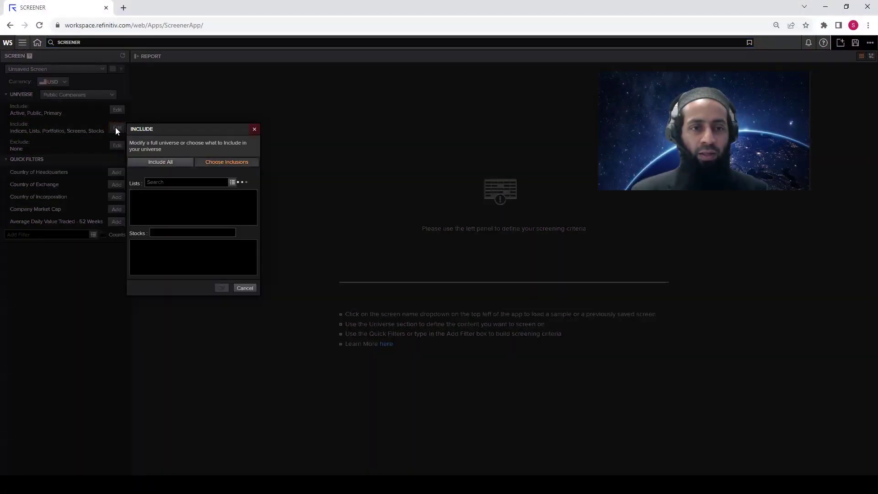
{"action": "left_click", "coordinate": [232, 182]}
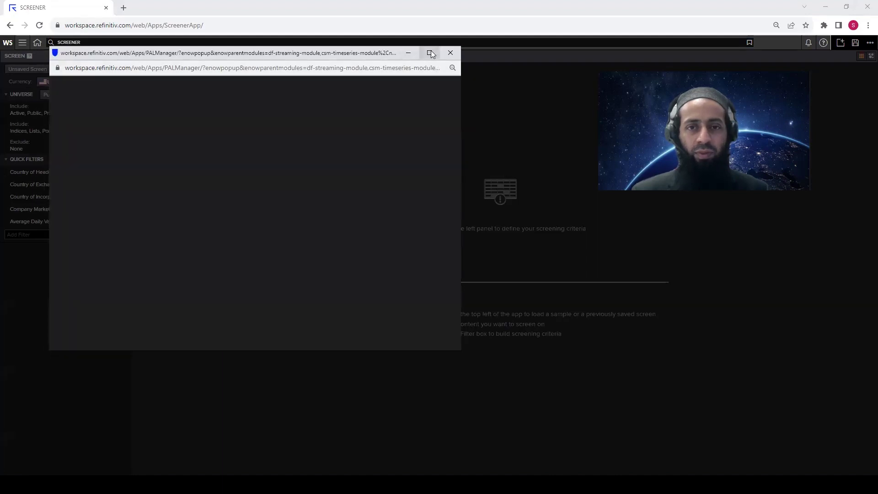
{"action": "left_click", "coordinate": [431, 54]}
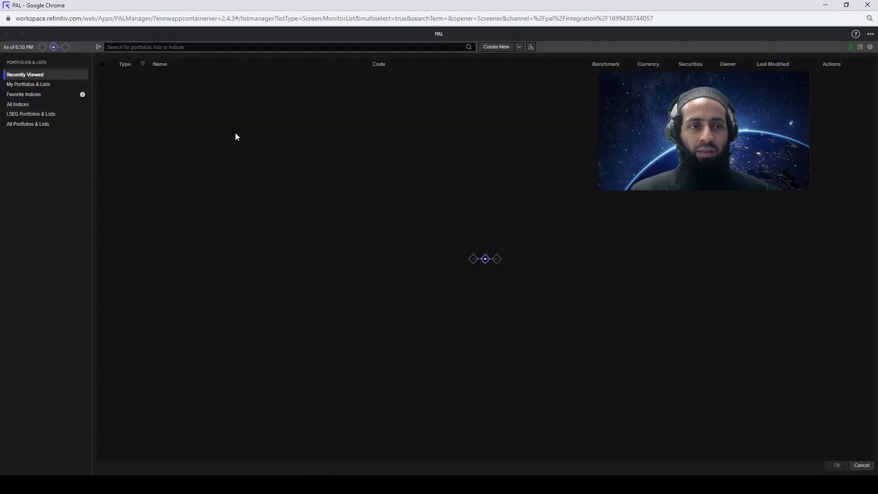
{"action": "left_click", "coordinate": [23, 107]}
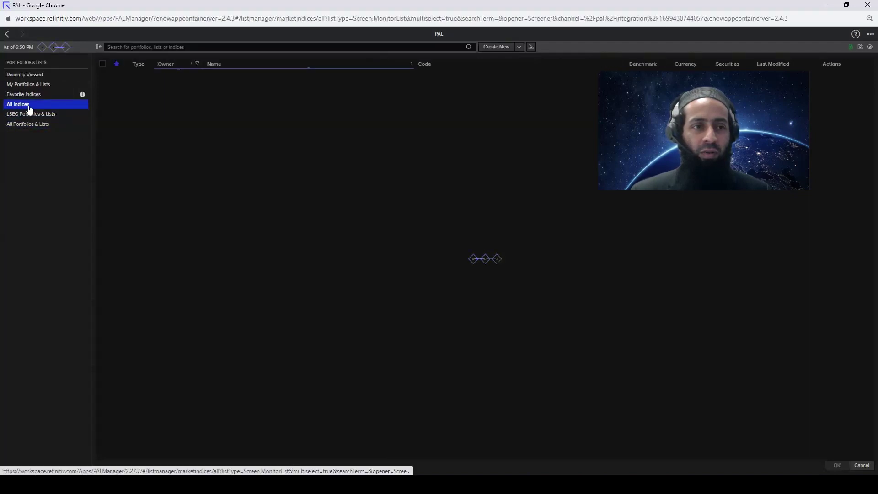
Search 'refinitiv ESG constituent list', sort by Securities, and pick Refinitiv Global
{"action": "left_click", "coordinate": [196, 48]}
{"action": "type", "text": "refinitiv ESG constituent list"}
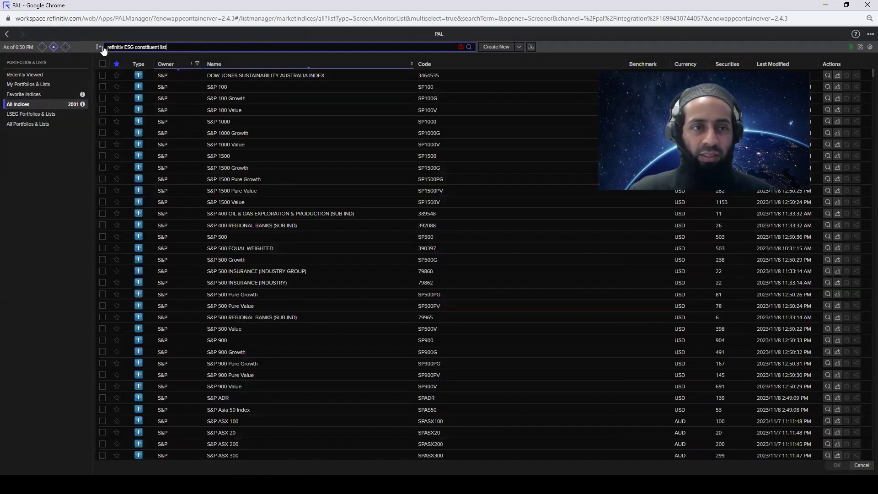
{"action": "left_click", "coordinate": [468, 47]}
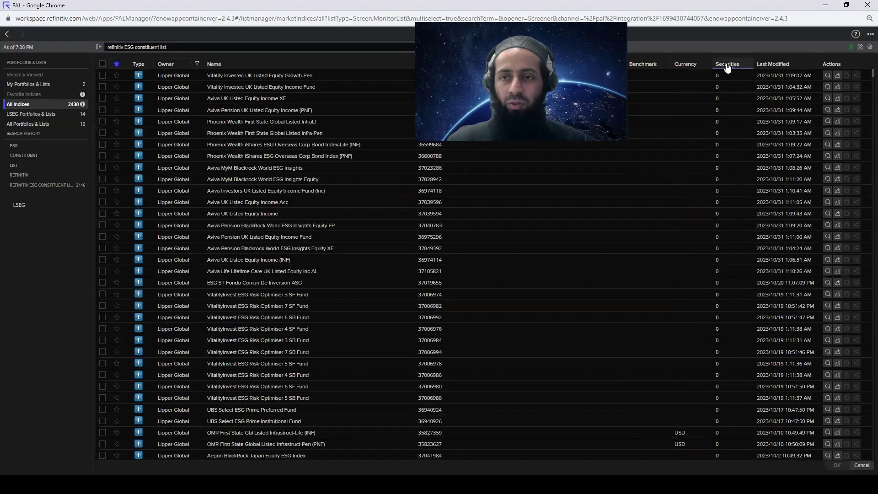
{"action": "left_click", "coordinate": [728, 65]}
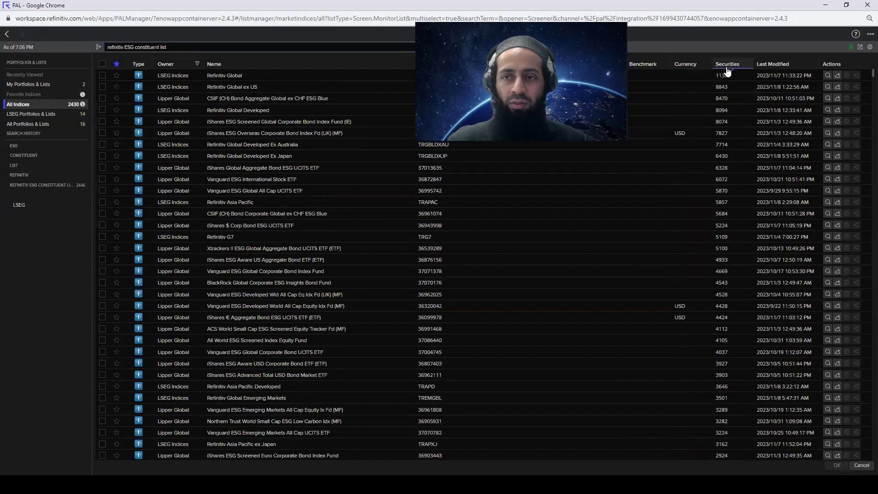
{"action": "left_click", "coordinate": [102, 77]}
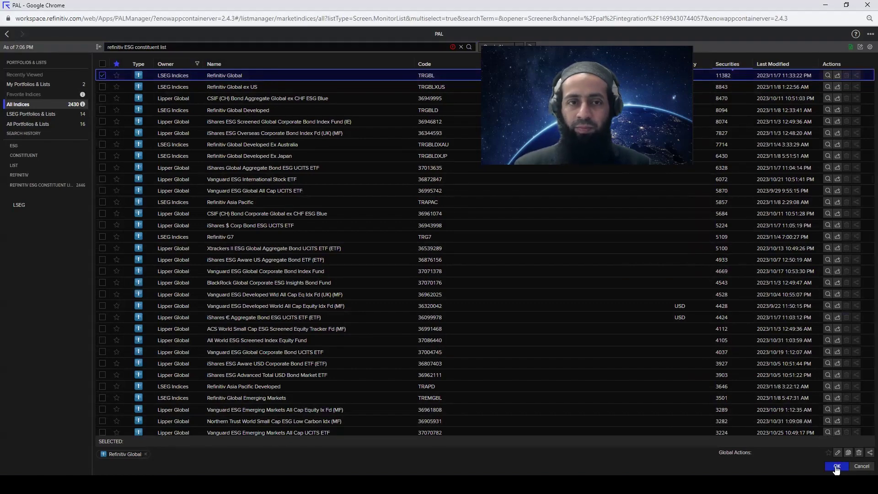
{"action": "left_click", "coordinate": [836, 467]}
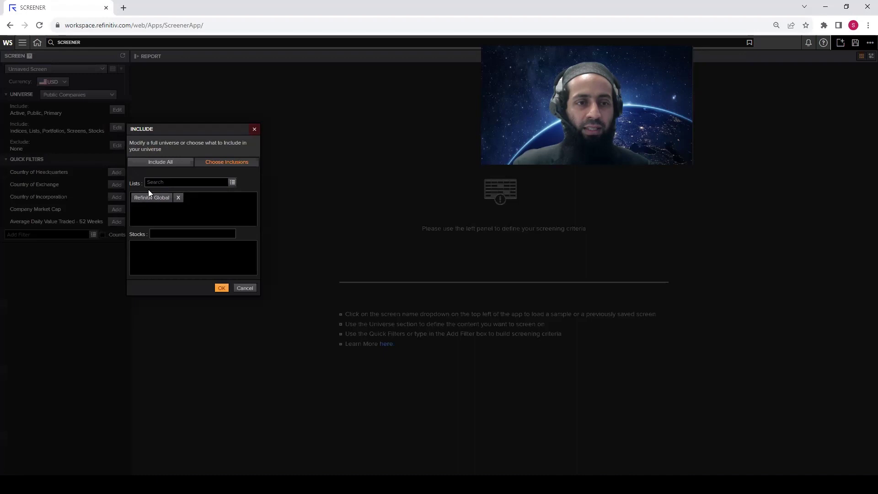
Apply Refinitiv Global as the included universe, yielding about 11.4K companies
{"action": "left_click", "coordinate": [222, 288]}
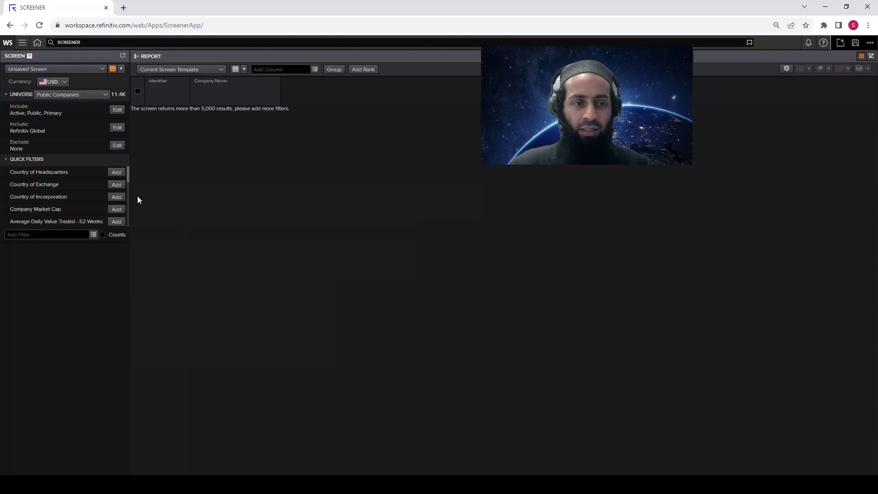
{"action": "left_click_drag", "start_coordinate": [127, 173], "coordinate": [128, 196]}
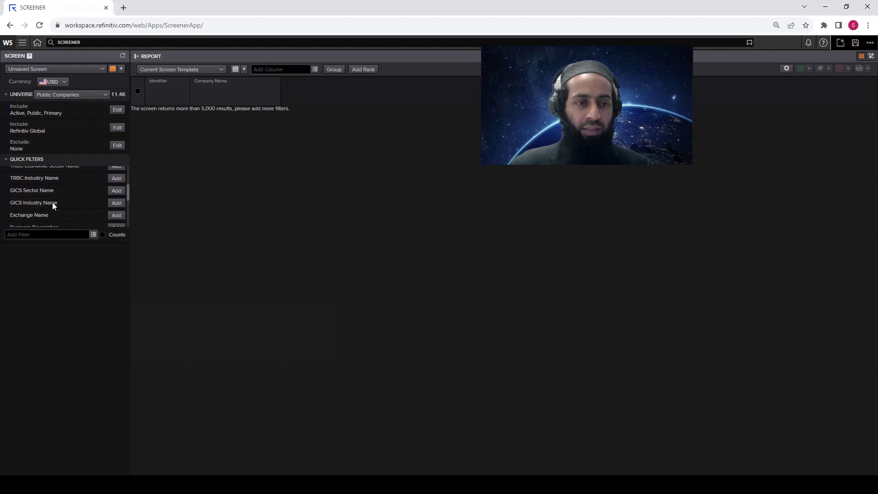
Add a GICS Industry Name filter for the Energy industries, narrowing the screen to 430 companies
{"action": "left_click", "coordinate": [116, 203]}
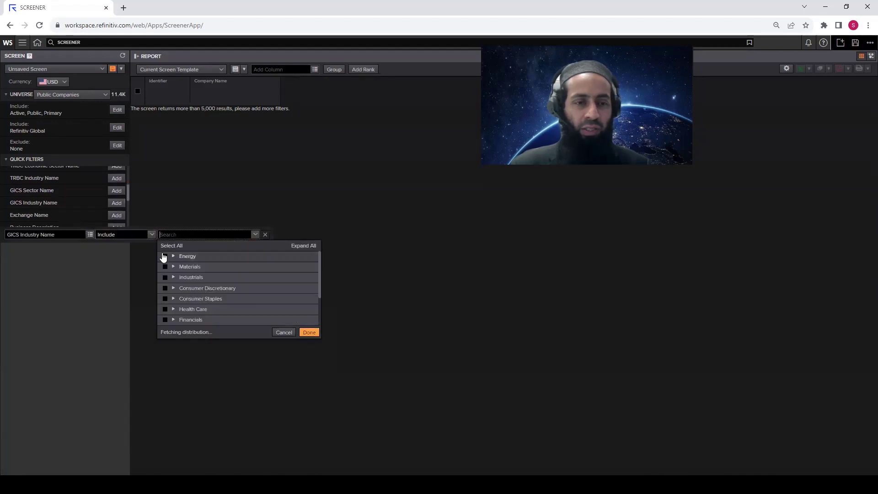
{"action": "left_click", "coordinate": [164, 257]}
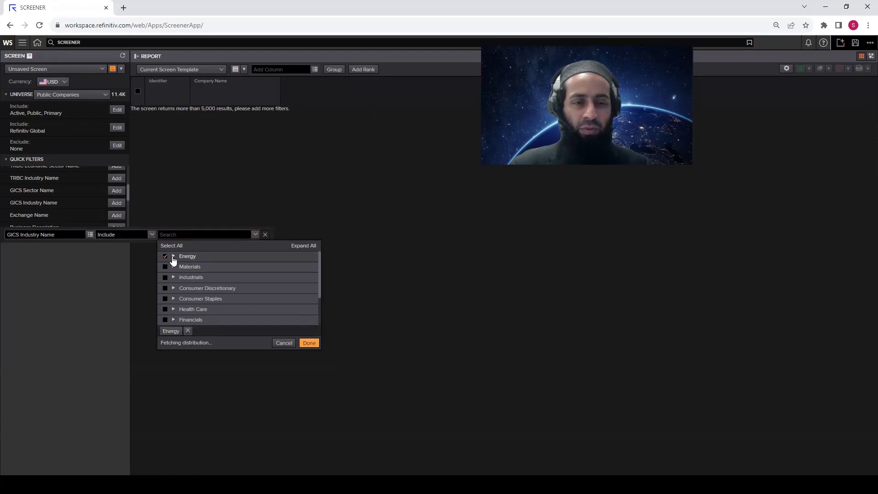
{"action": "left_click", "coordinate": [174, 257]}
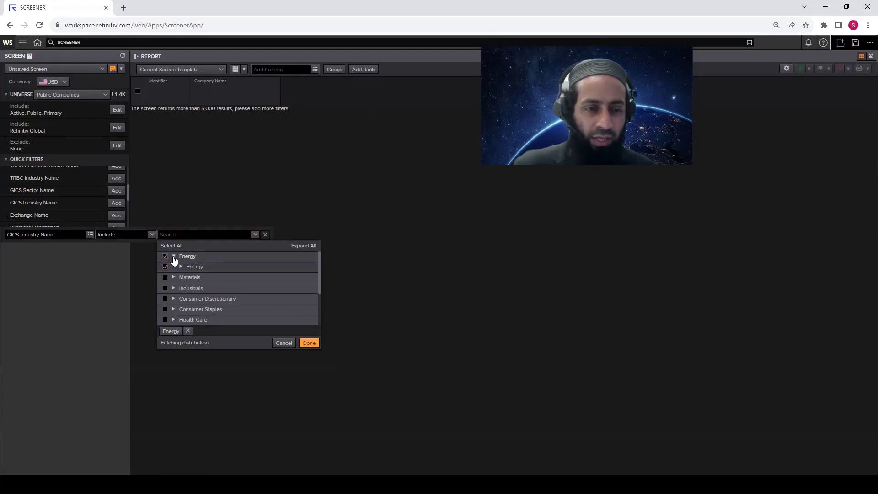
{"action": "left_click", "coordinate": [181, 267]}
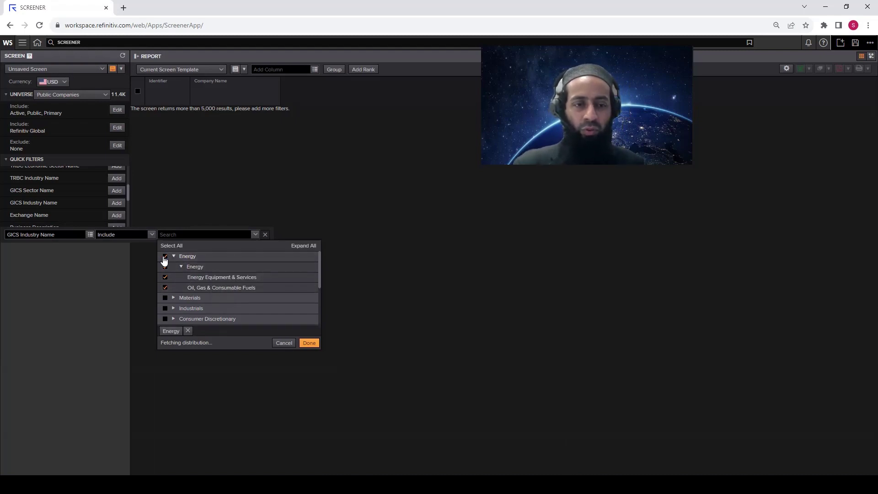
{"action": "left_click", "coordinate": [310, 344]}
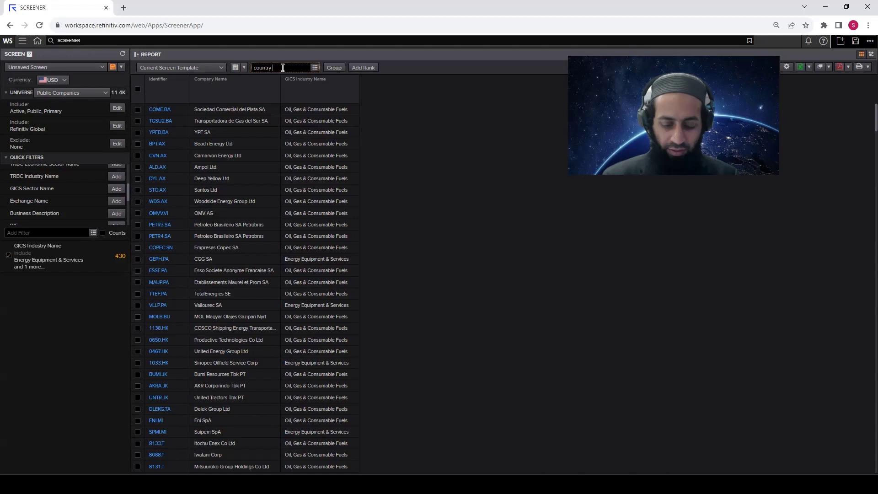
Add Country of Exchange and ISIN Code columns to the energy report
{"action": "type", "text": "x"}
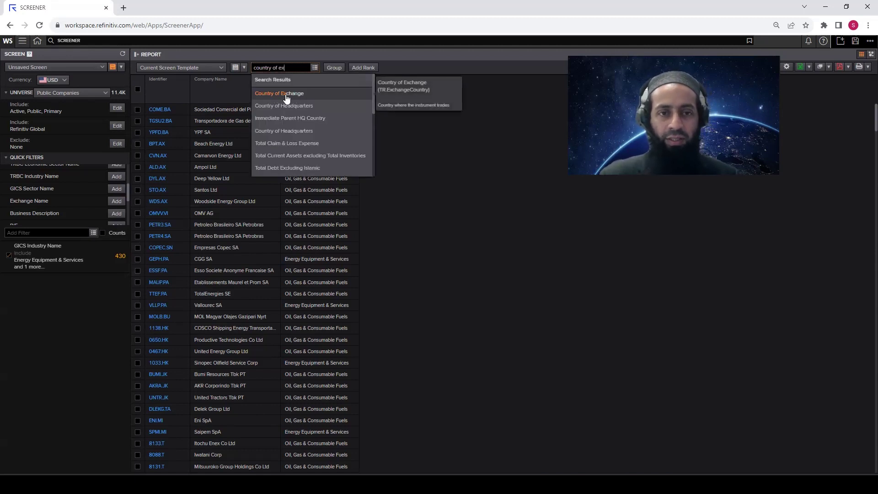
{"action": "left_click", "coordinate": [279, 94]}
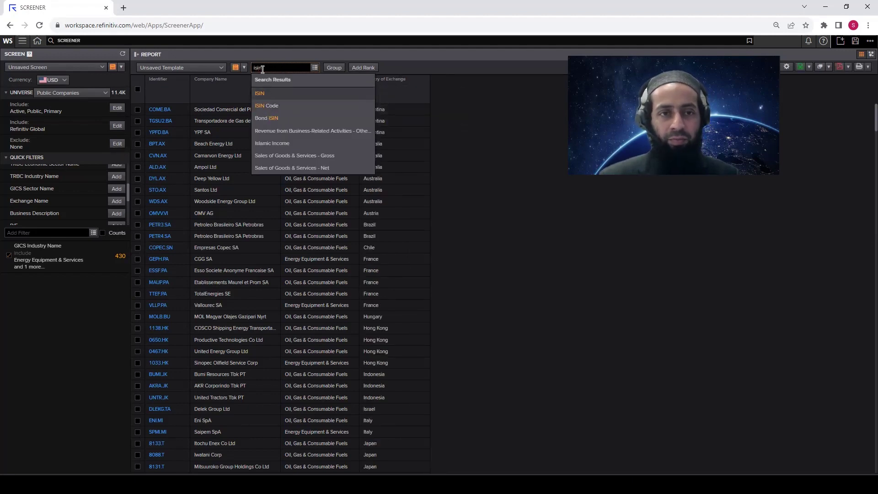
{"action": "left_click", "coordinate": [272, 106]}
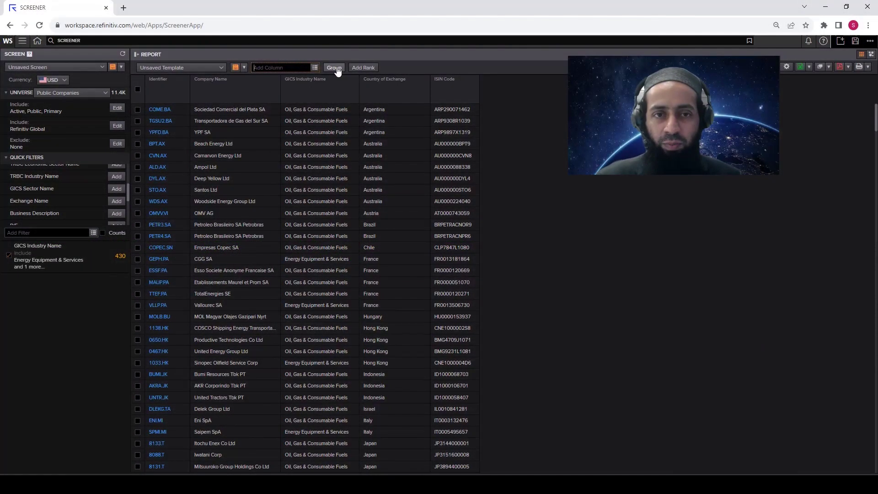
Group the report rows by Country of Exchange
{"action": "left_click", "coordinate": [335, 68]}
{"action": "left_click", "coordinate": [419, 173]}
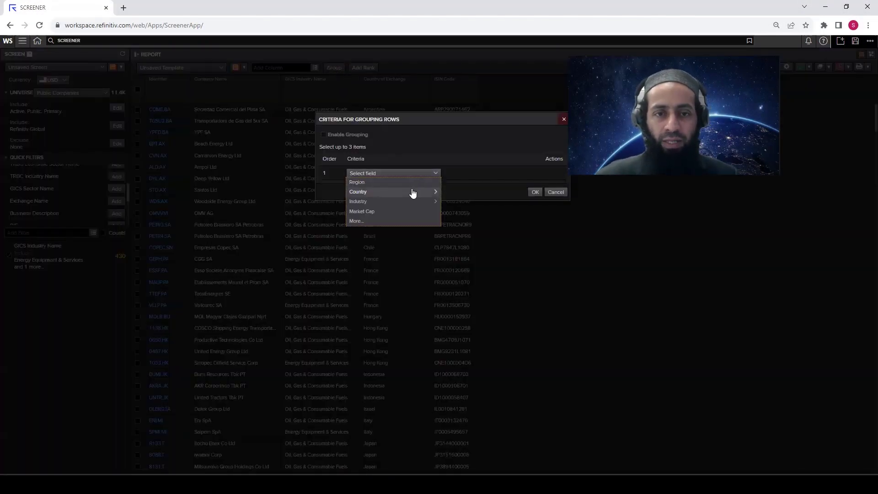
{"action": "mouse_move", "coordinate": [418, 193]}
{"action": "left_click", "coordinate": [470, 203]}
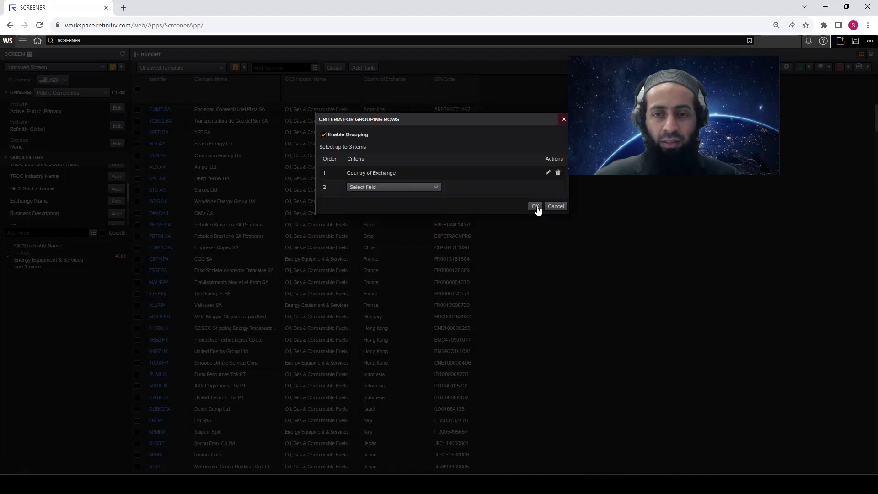
{"action": "left_click", "coordinate": [535, 206]}
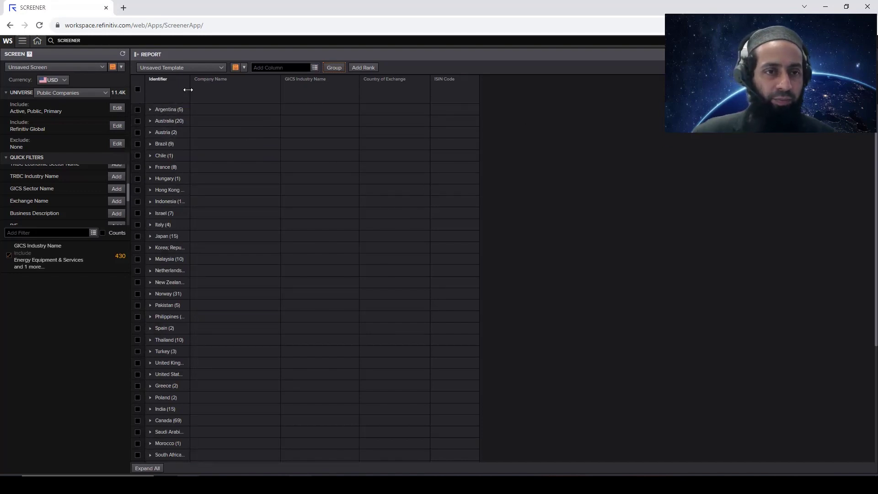
Widen the Identifier column and sort country groups alphabetically, Argentina to Vietnam
{"action": "left_click_drag", "start_coordinate": [188, 90], "coordinate": [226, 92]}
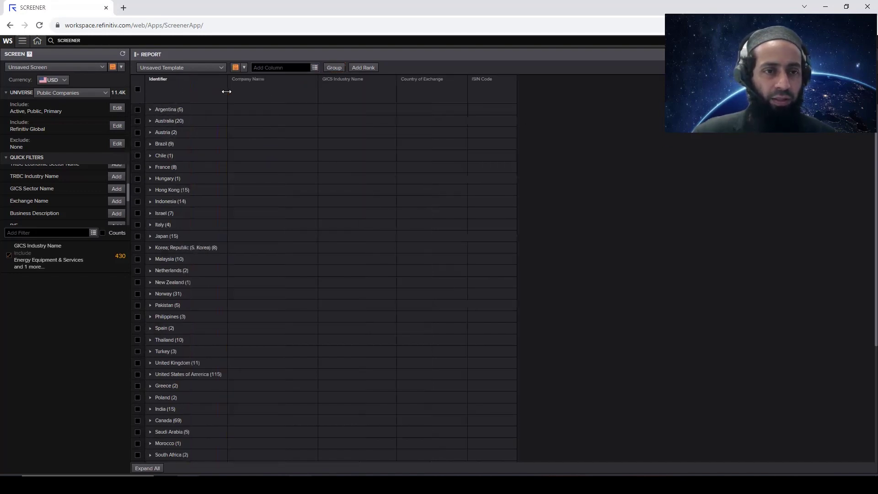
{"action": "left_click", "coordinate": [173, 92]}
{"action": "left_click", "coordinate": [174, 92]}
{"action": "left_click", "coordinate": [173, 93]}
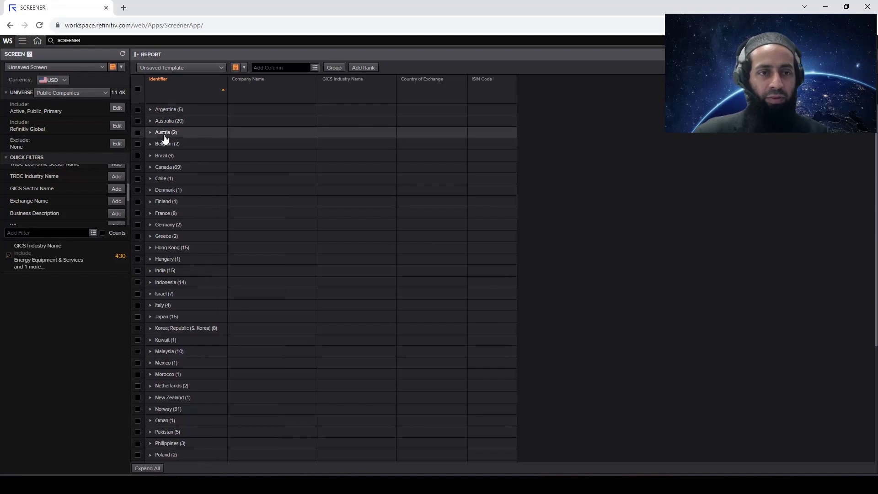
{"action": "scroll", "coordinate": [169, 242], "scroll_direction": "down", "scroll_amount": 3}
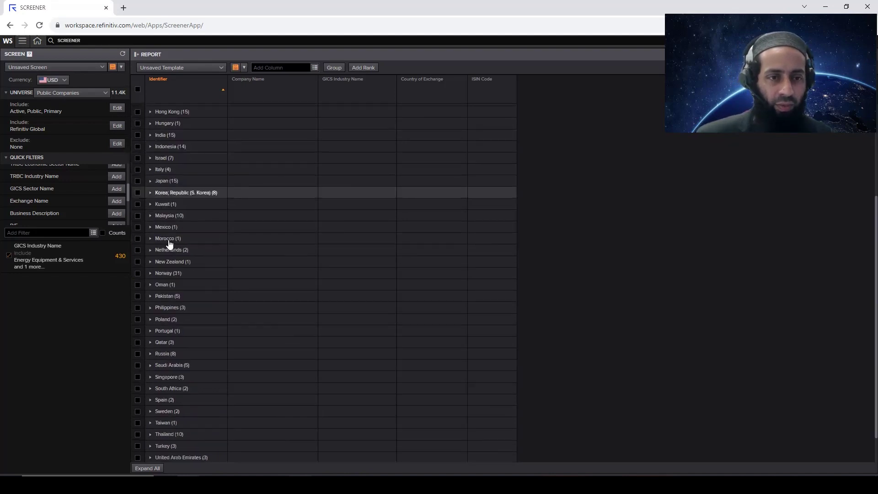
{"action": "scroll", "coordinate": [169, 242], "scroll_direction": "down", "scroll_amount": 1}
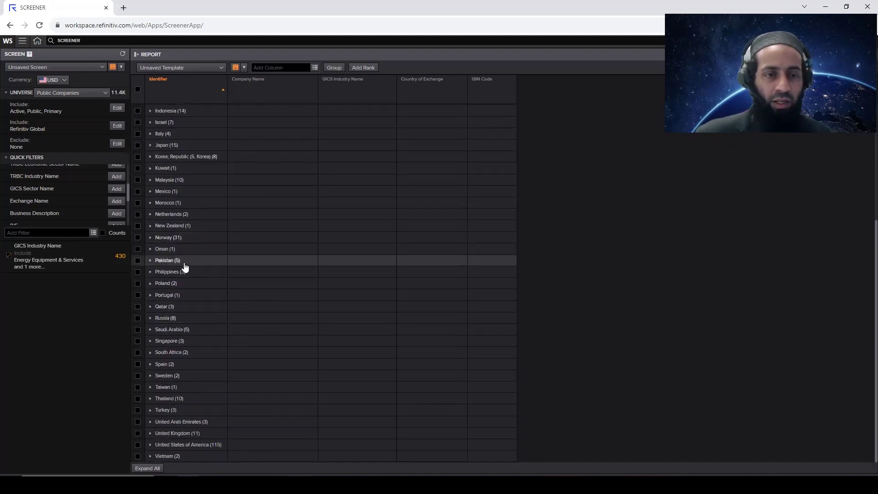
{"action": "scroll", "coordinate": [184, 266], "scroll_direction": "up", "scroll_amount": 5}
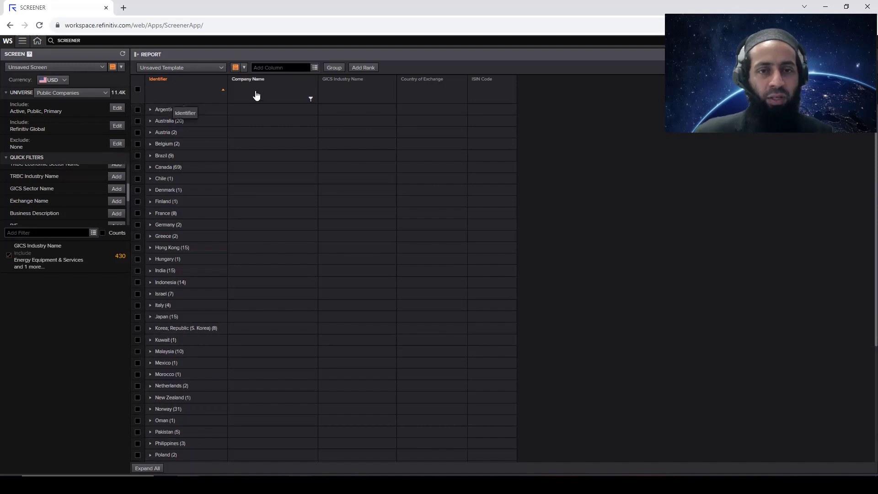
Delete the Country of Exchange grouping so the 430 companies show as a flat list
{"action": "left_click", "coordinate": [333, 68]}
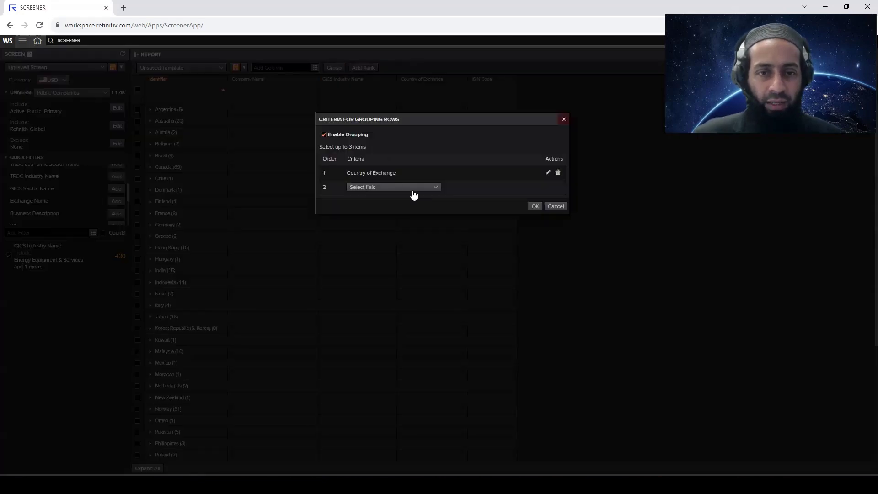
{"action": "left_click", "coordinate": [558, 174]}
{"action": "left_click", "coordinate": [536, 193]}
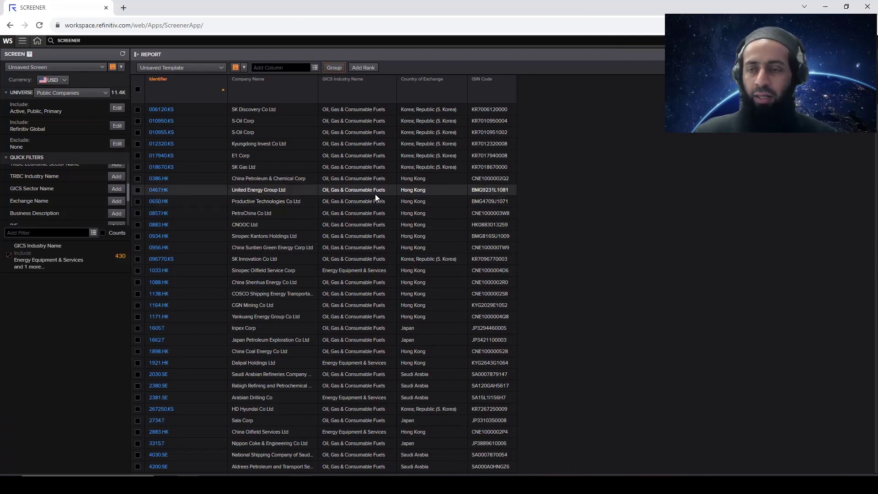
In the Data Item Library, browse to ESG Analytics > Refinitiv ESG Scores & Grades
{"action": "left_click", "coordinate": [315, 68]}
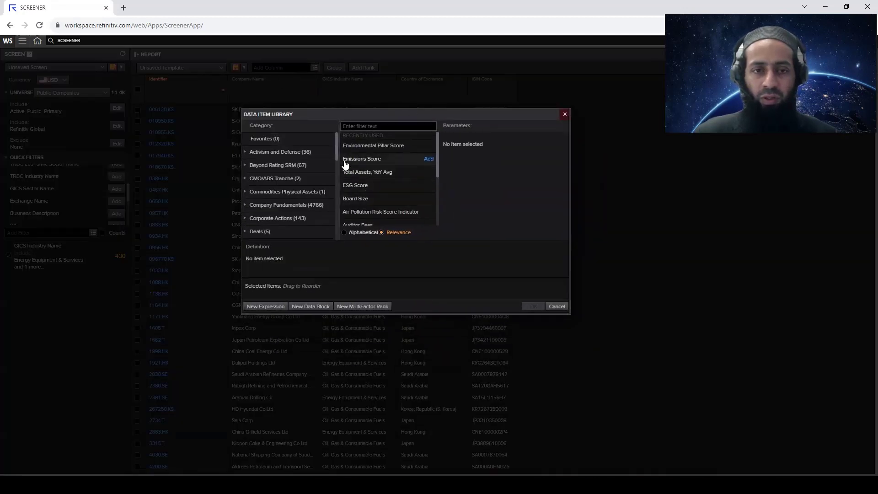
{"action": "left_click_drag", "start_coordinate": [335, 151], "coordinate": [336, 170]}
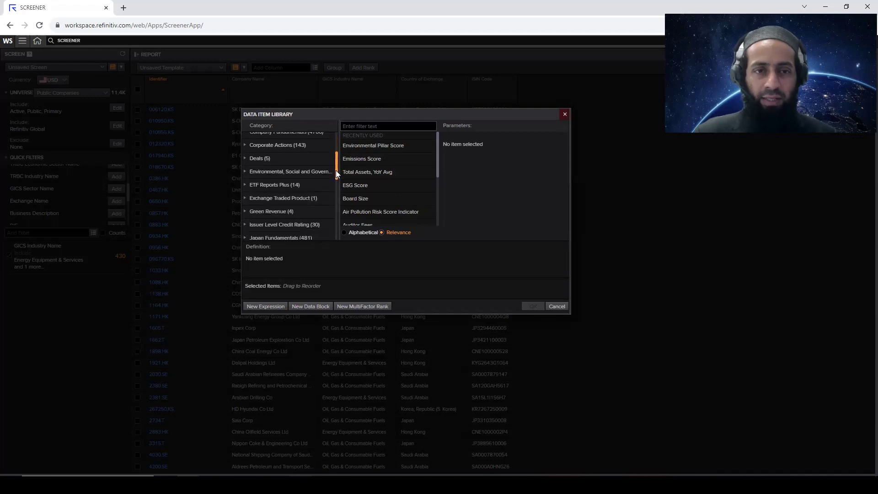
{"action": "left_click", "coordinate": [250, 169]}
{"action": "left_click", "coordinate": [266, 167]}
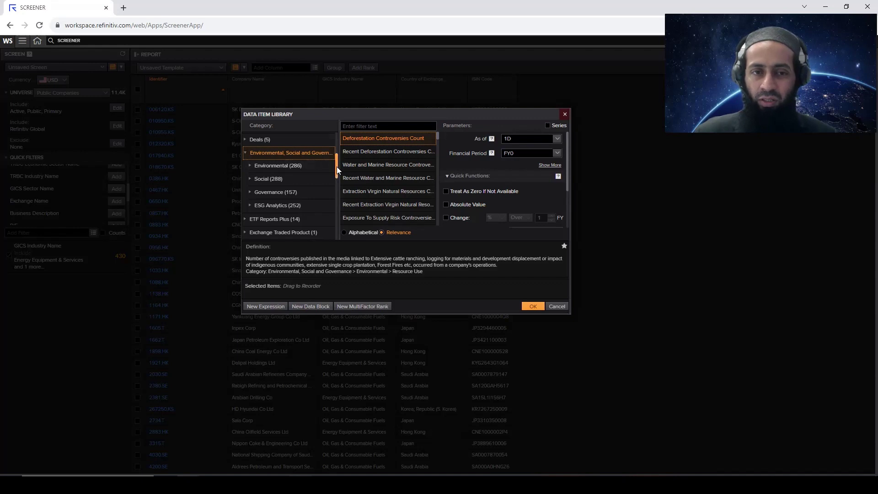
{"action": "left_click_drag", "start_coordinate": [337, 166], "coordinate": [336, 171]}
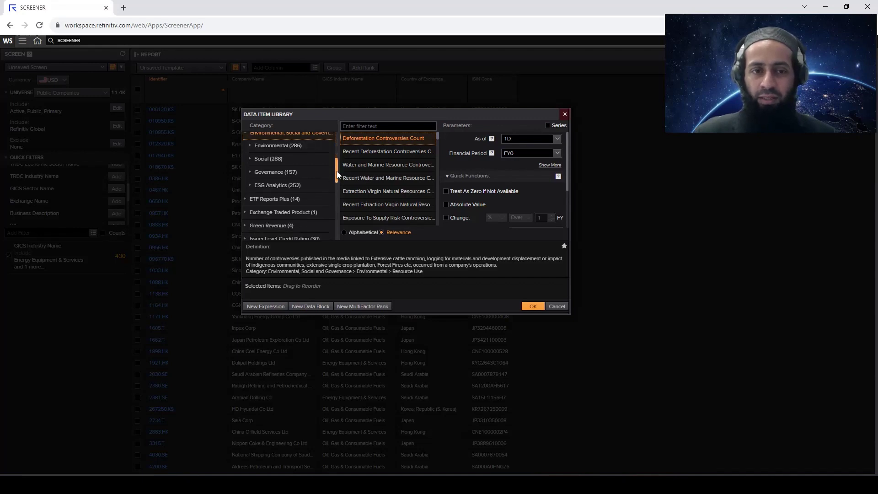
{"action": "left_click", "coordinate": [270, 186]}
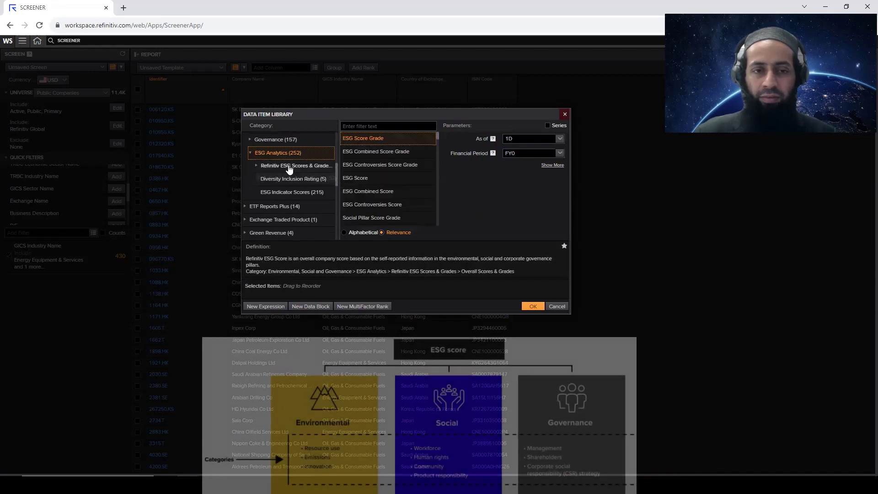
{"action": "left_click", "coordinate": [290, 166]}
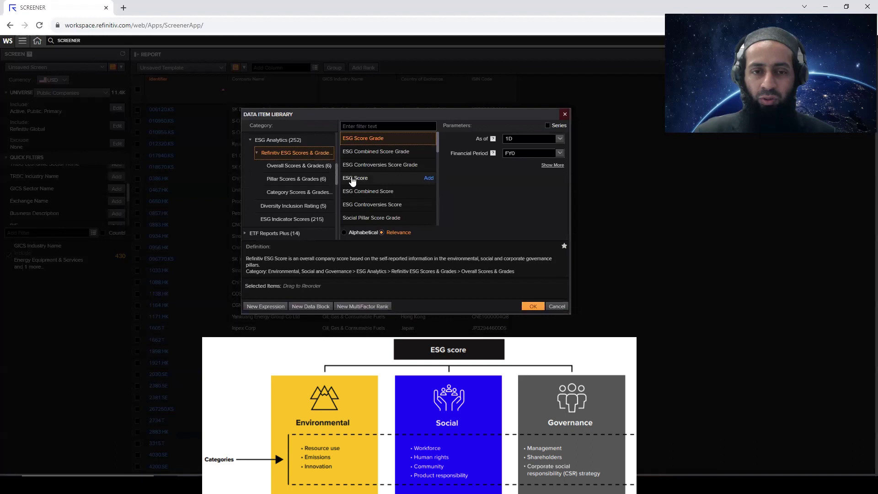
Add the overall ESG Score with financial period 2021 to the selected items
{"action": "left_click", "coordinate": [353, 179]}
{"action": "left_click", "coordinate": [521, 154]}
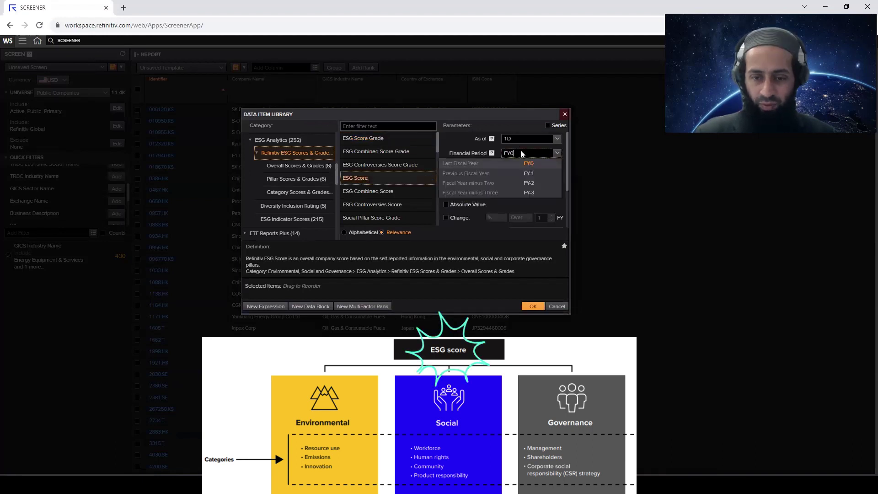
{"action": "key", "text": "BackSpace"}
{"action": "type", "text": "202"}
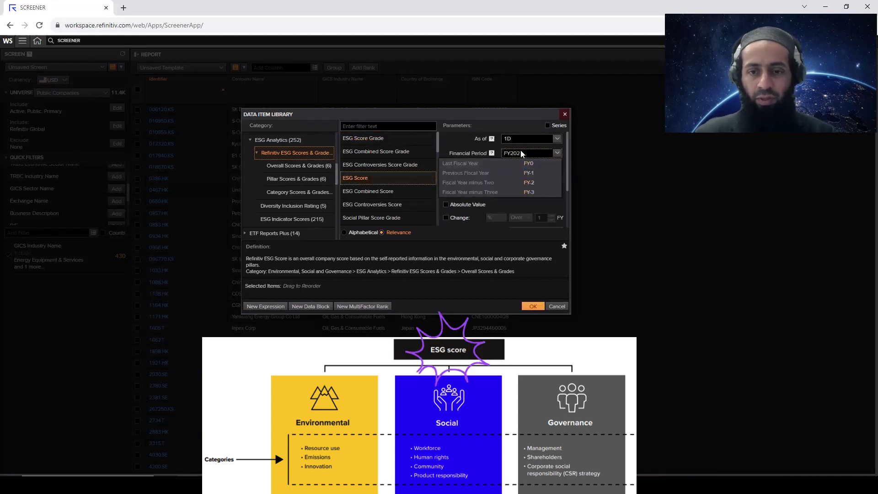
{"action": "type", "text": "1"}
{"action": "left_click_drag", "start_coordinate": [425, 182], "coordinate": [299, 286]}
Add the FY2021 Environmental Pillar Score from the pillar scores to the selected items
{"action": "left_click", "coordinate": [307, 167]}
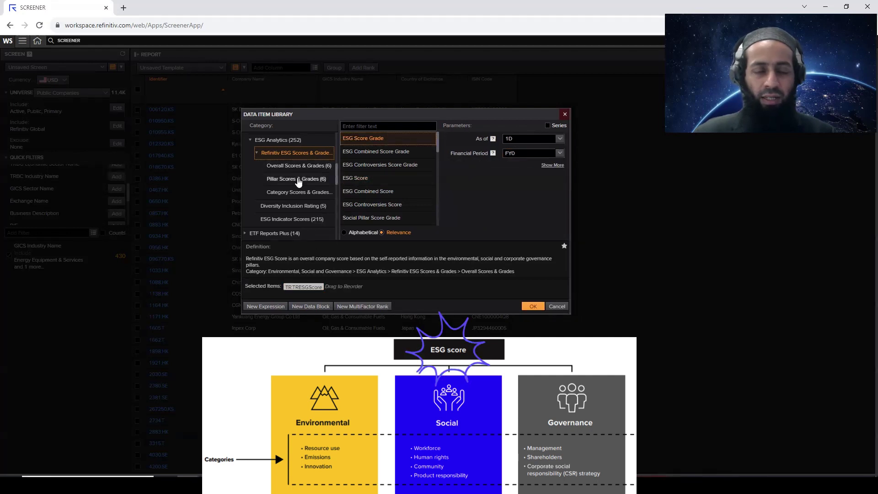
{"action": "left_click", "coordinate": [298, 180]}
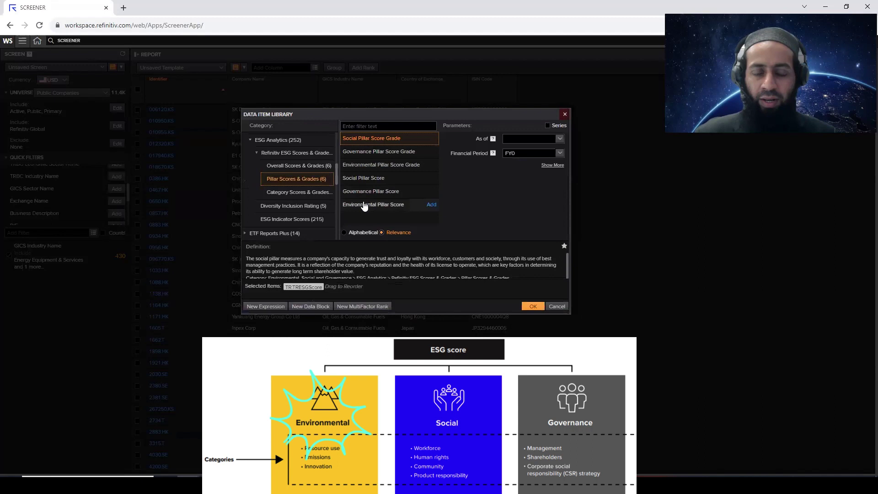
{"action": "left_click", "coordinate": [376, 206]}
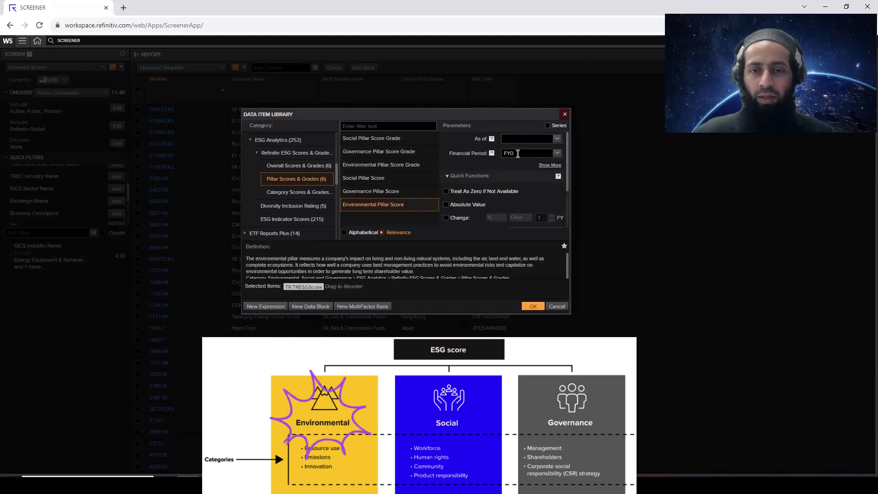
{"action": "left_click", "coordinate": [522, 153]}
{"action": "key", "text": "BackSpace"}
{"action": "type", "text": "2021"}
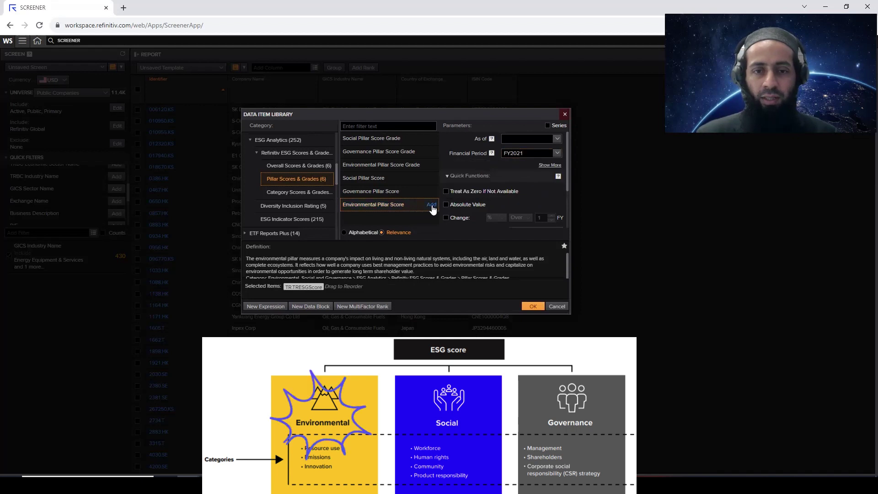
{"action": "left_click", "coordinate": [431, 205]}
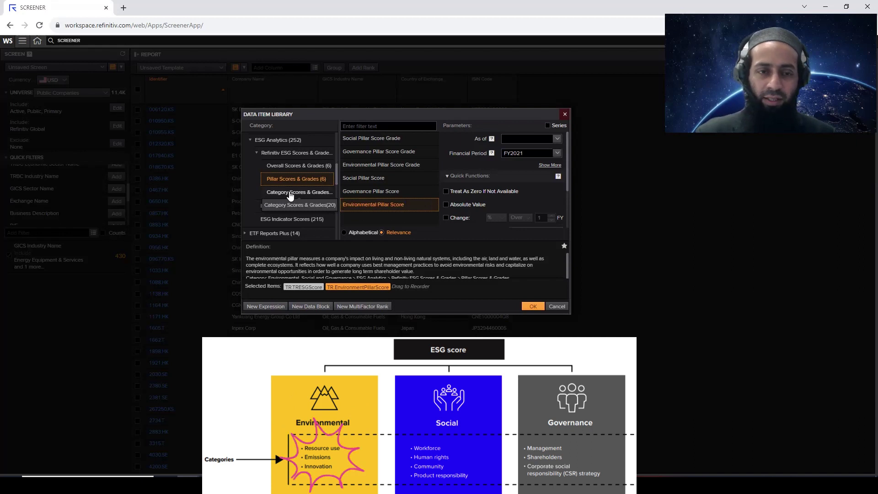
From the category scores, add the FY2021 Resource Use Score to the selected items
{"action": "left_click", "coordinate": [286, 193]}
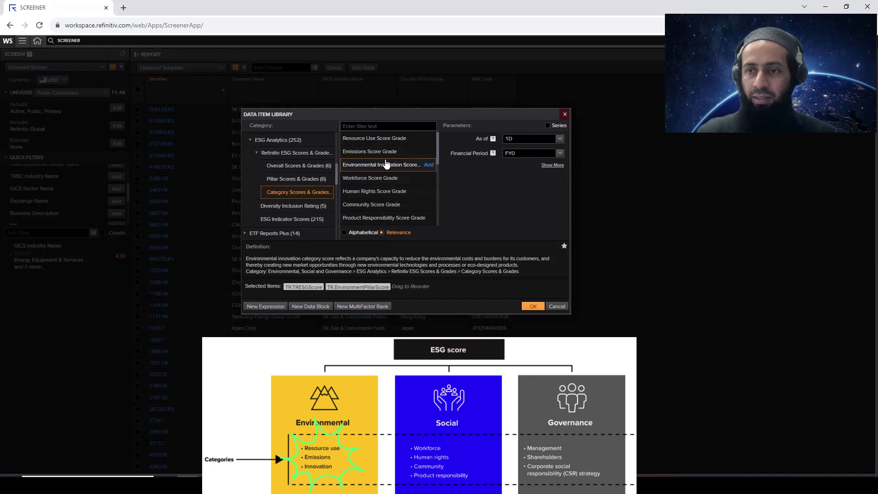
{"action": "left_click", "coordinate": [386, 163]}
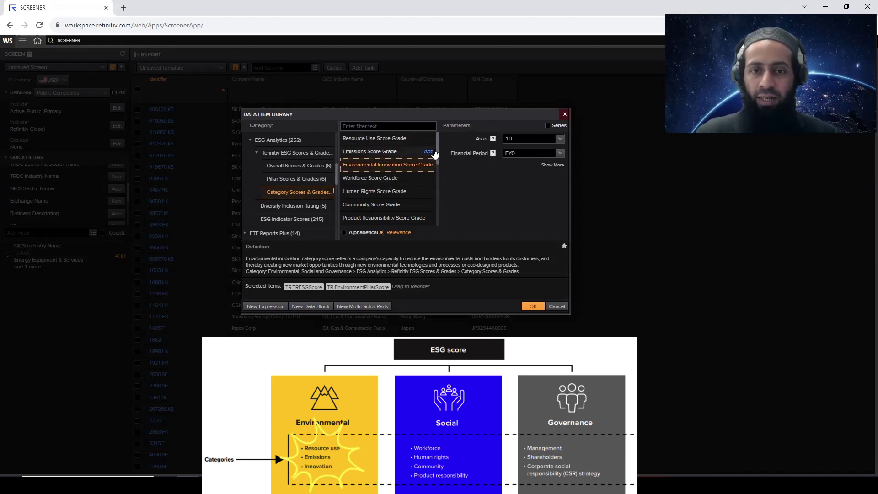
{"action": "left_click_drag", "start_coordinate": [439, 150], "coordinate": [439, 152]}
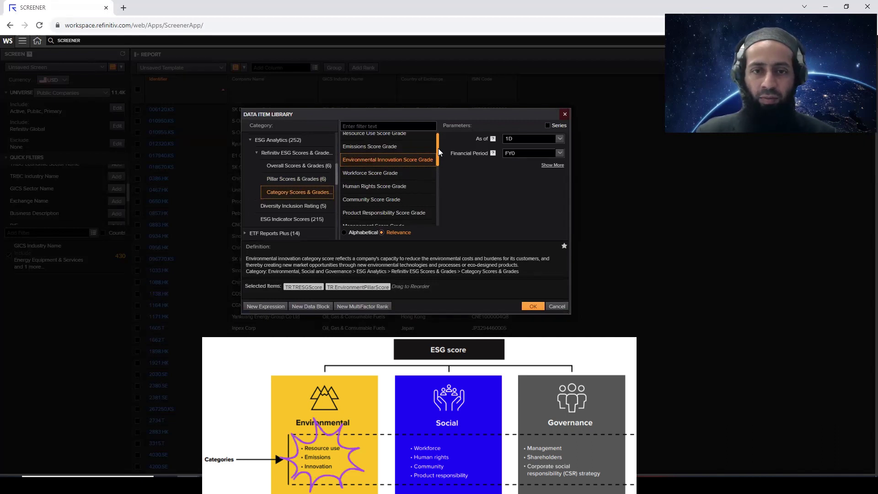
{"action": "left_click_drag", "start_coordinate": [439, 152], "coordinate": [439, 186]}
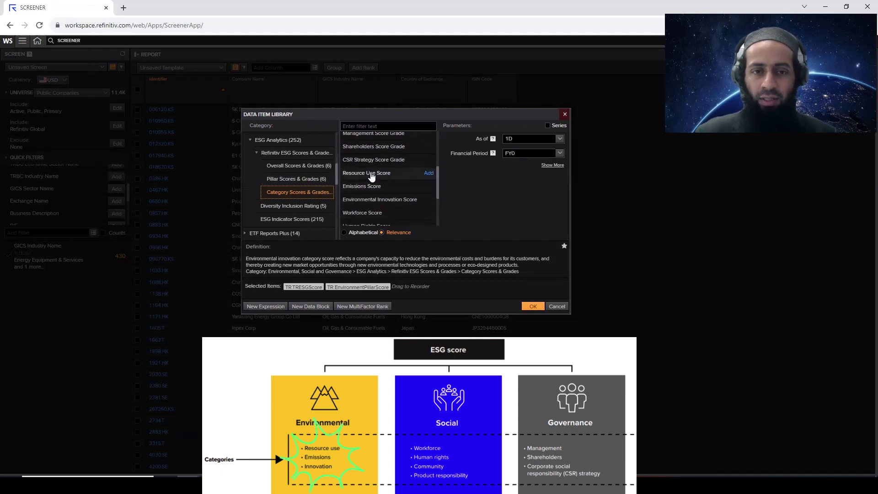
{"action": "left_click", "coordinate": [366, 173]}
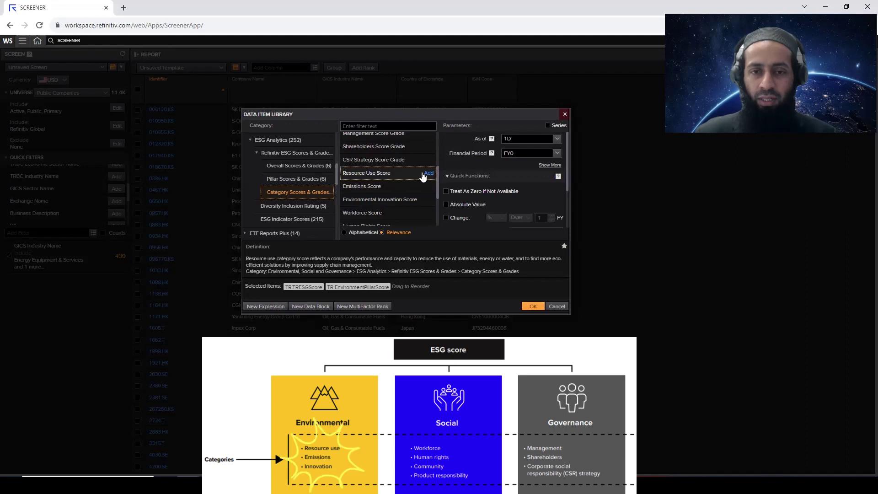
{"action": "left_click", "coordinate": [522, 154]}
{"action": "key", "text": "BackSpace"}
{"action": "type", "text": "2021"}
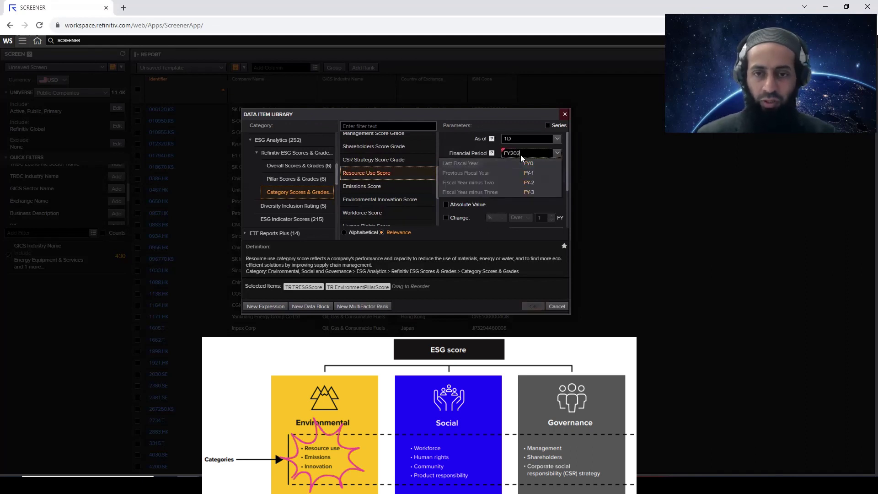
{"action": "left_click", "coordinate": [396, 172]}
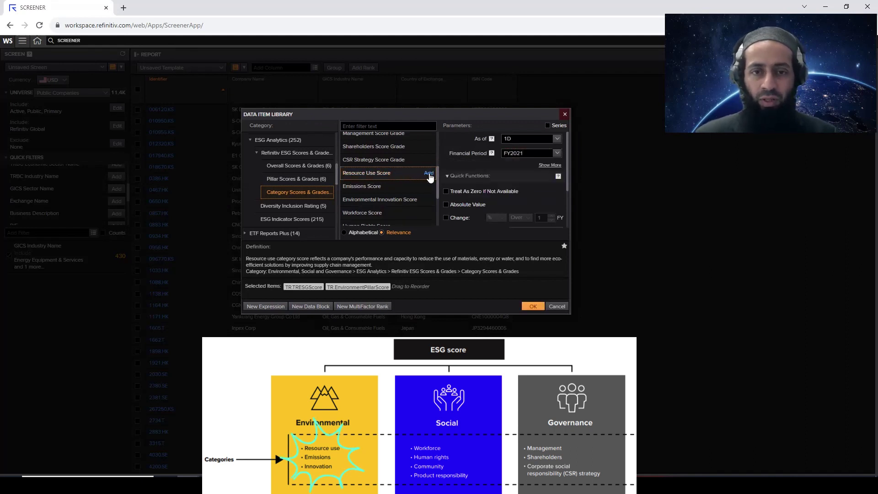
Add the FY2021 Emissions Score to the selected items
{"action": "left_click", "coordinate": [429, 173]}
{"action": "left_click", "coordinate": [369, 187]}
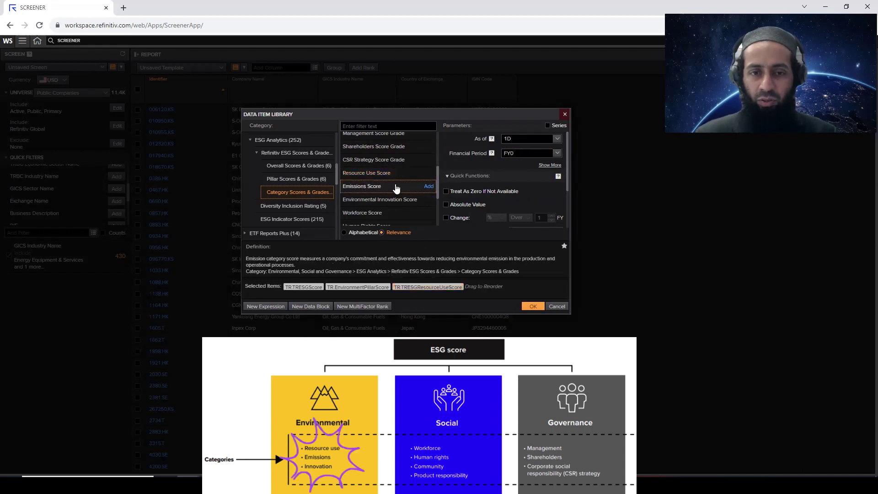
{"action": "left_click", "coordinate": [514, 153]}
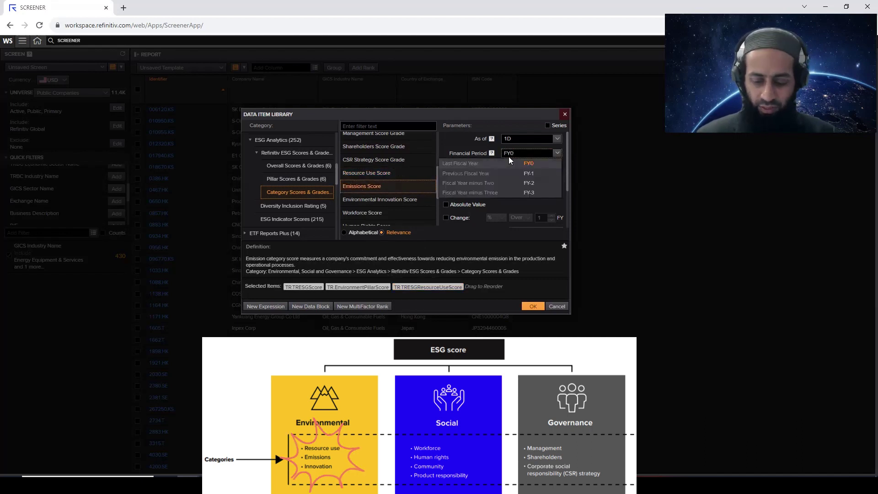
{"action": "key", "text": "BackSpace"}
{"action": "type", "text": "2021"}
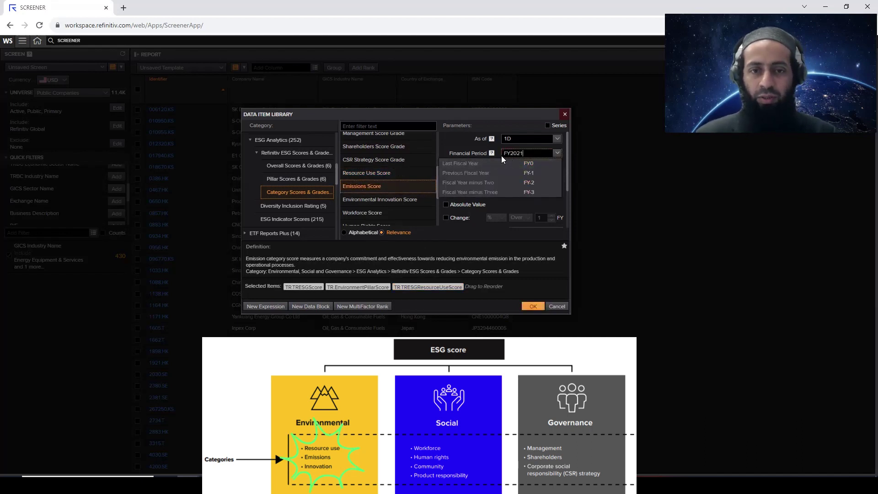
{"action": "left_click", "coordinate": [417, 192]}
Add the FY2021 Environmental Innovation Score to the selected items
{"action": "left_click", "coordinate": [428, 186]}
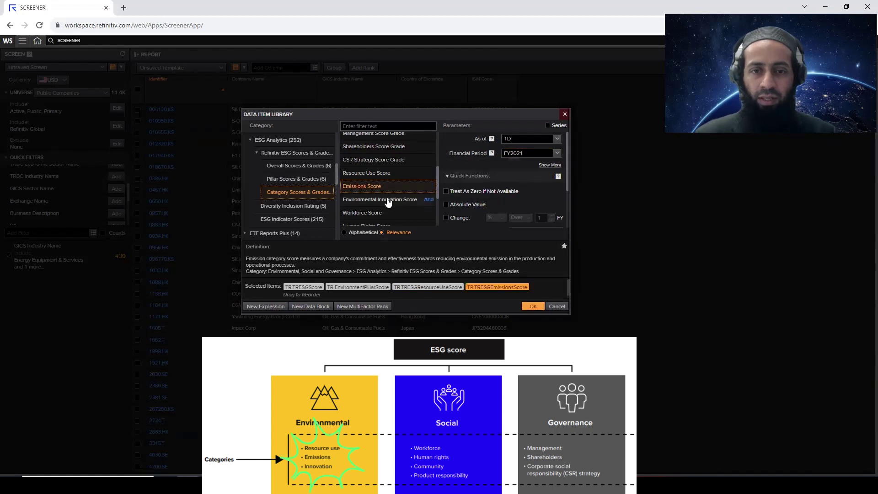
{"action": "left_click", "coordinate": [389, 202]}
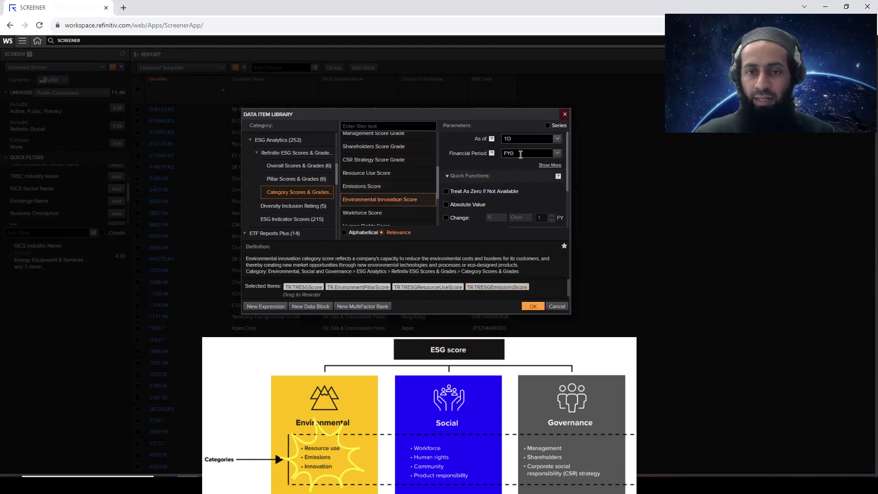
{"action": "left_click", "coordinate": [520, 154]}
{"action": "key", "text": "BackSpace"}
{"action": "type", "text": "2021"}
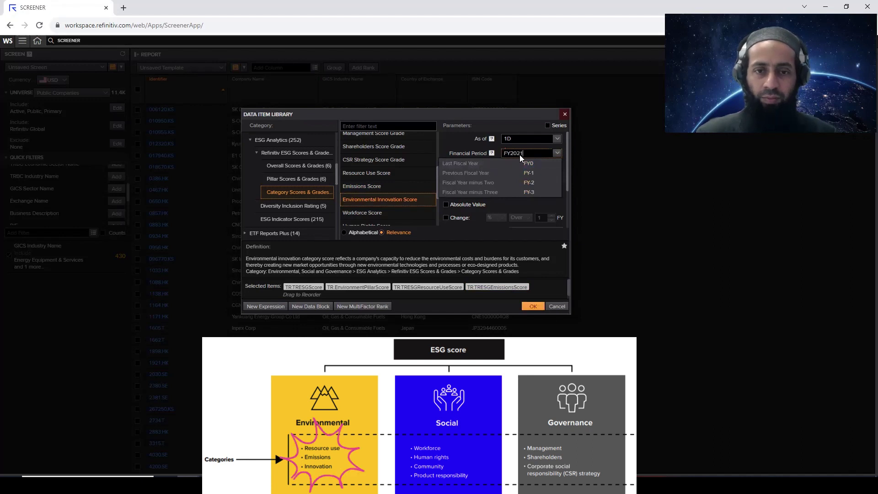
{"action": "left_click", "coordinate": [429, 199]}
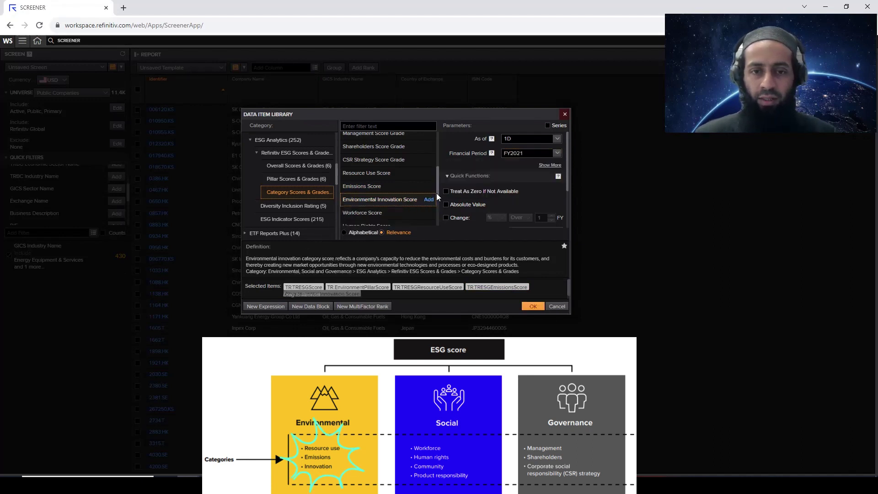
{"action": "left_click_drag", "start_coordinate": [438, 196], "coordinate": [438, 156]}
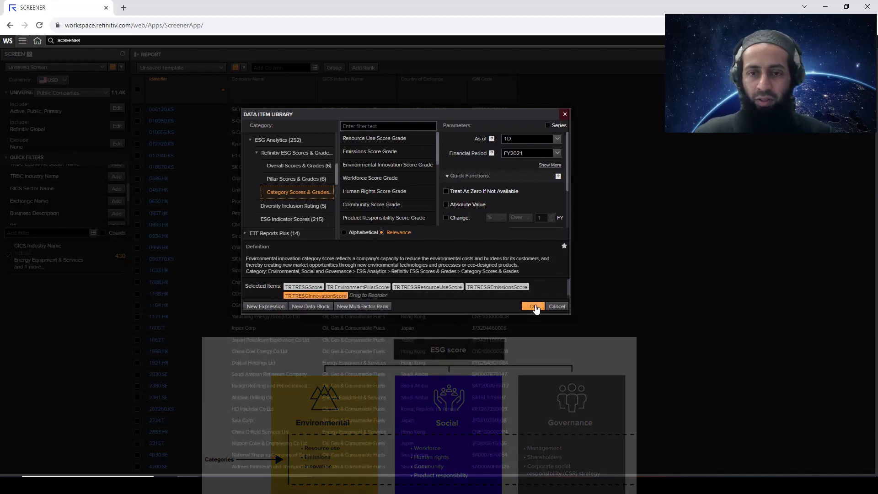
Apply the ESG, Environmental Pillar, Resource Use, Emissions and Environmental Innovation FY2021 columns to the report
{"action": "left_click", "coordinate": [533, 307]}
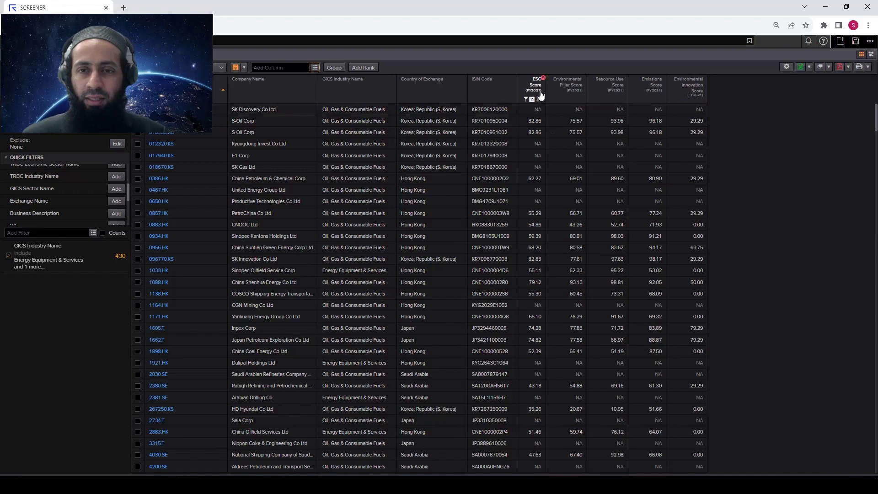
{"action": "mouse_move", "coordinate": [572, 95]}
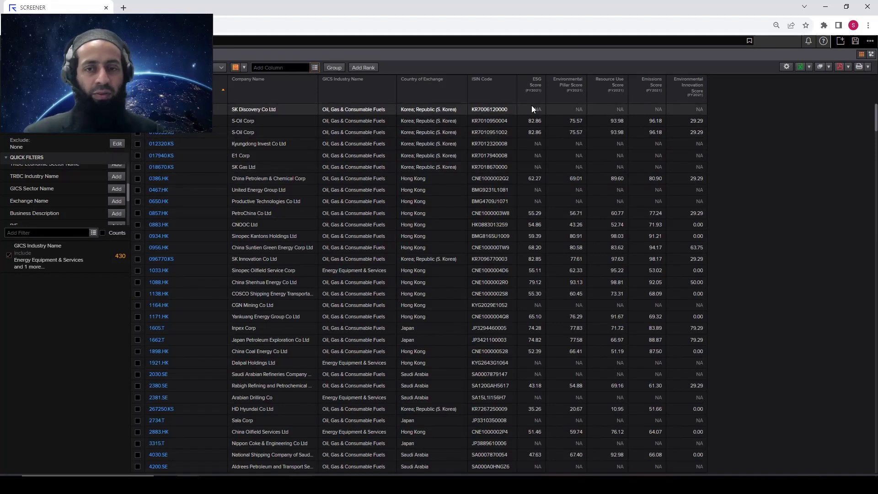
Sort companies by FY2021 ESG Score ascending, lowest 4.49 first, and highlight the Nordic American Tanker row
{"action": "left_click", "coordinate": [526, 88]}
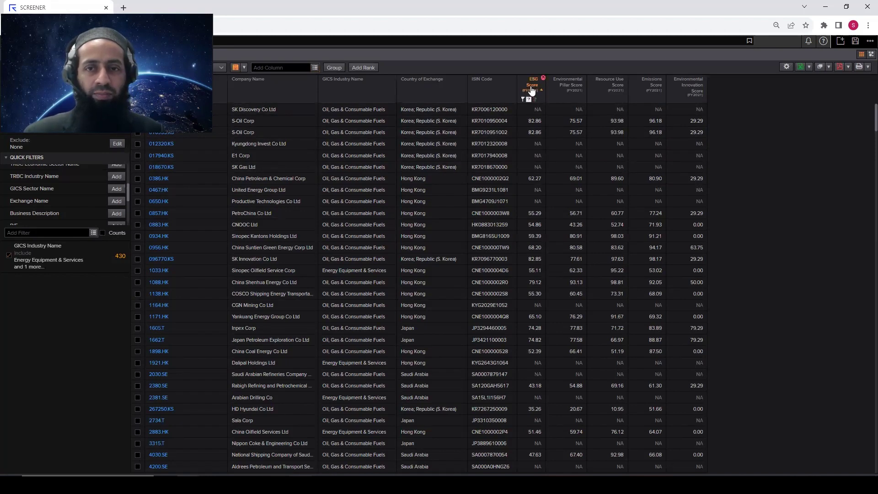
{"action": "scroll", "coordinate": [533, 247], "scroll_direction": "down", "scroll_amount": 20}
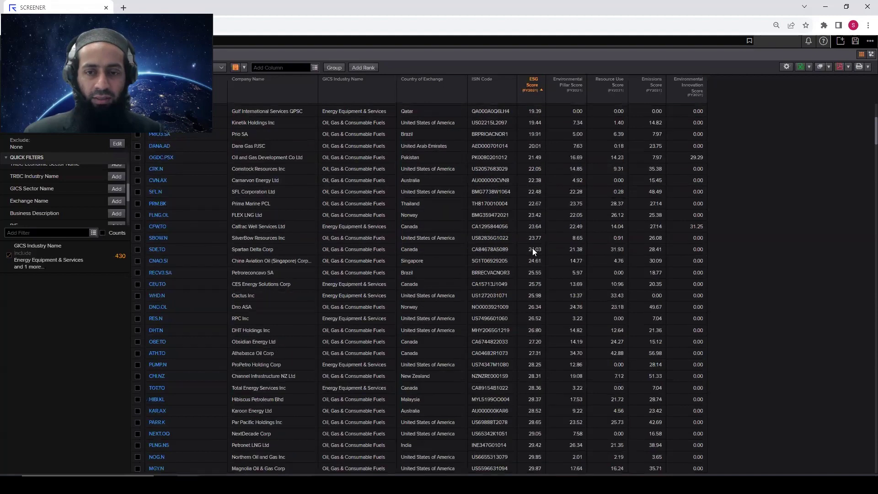
{"action": "scroll", "coordinate": [533, 247], "scroll_direction": "down", "scroll_amount": 20}
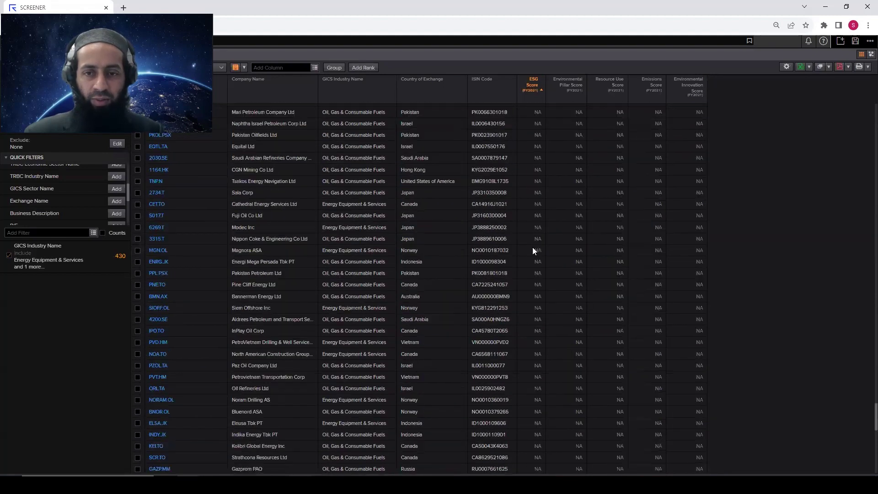
{"action": "scroll", "coordinate": [533, 246], "scroll_direction": "up", "scroll_amount": 20}
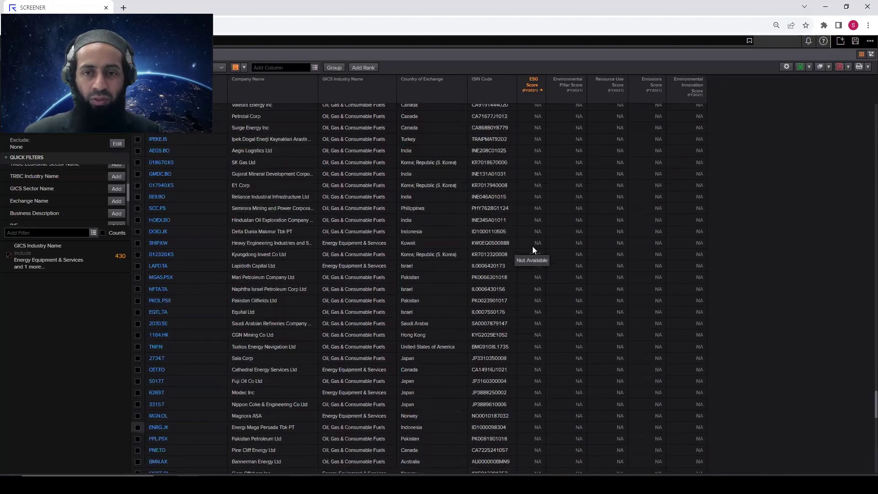
{"action": "scroll", "coordinate": [535, 305], "scroll_direction": "down", "scroll_amount": 10}
{"action": "scroll", "coordinate": [540, 269], "scroll_direction": "up", "scroll_amount": 20}
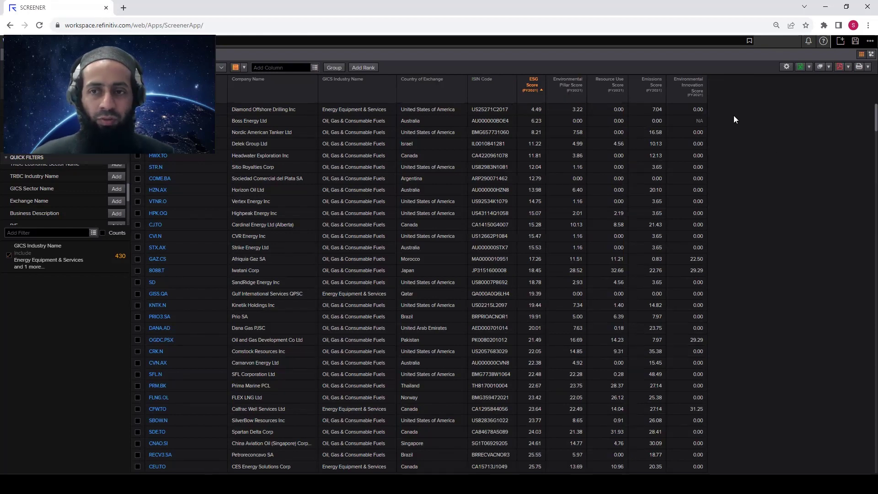
{"action": "left_click", "coordinate": [642, 131]}
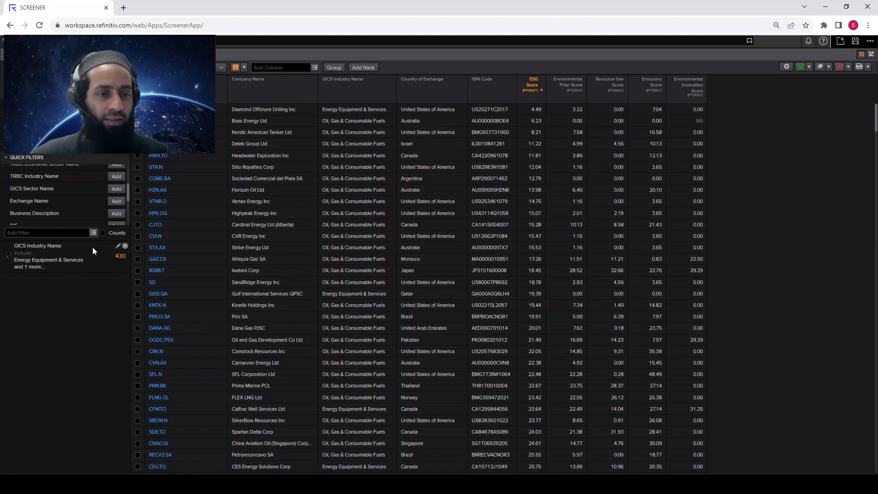
Edit the GICS Industry Name filter and expand the Materials sector to show its industries
{"action": "left_click", "coordinate": [119, 248]}
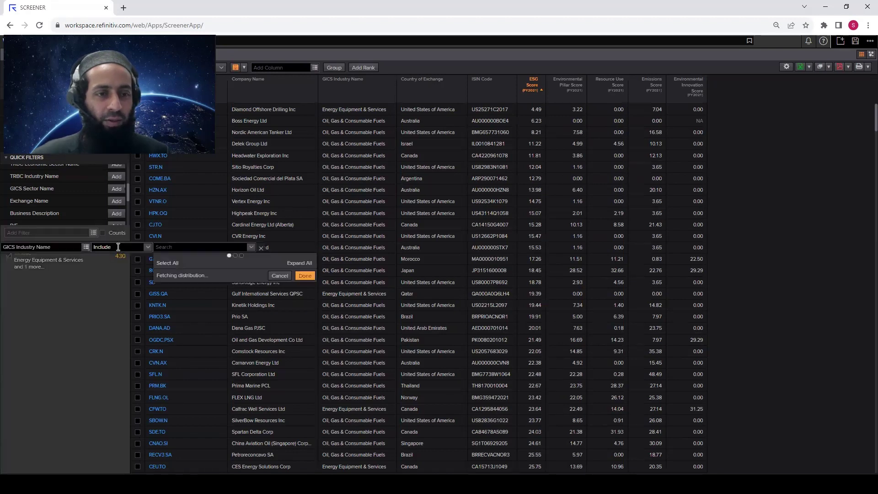
{"action": "left_click", "coordinate": [161, 281]}
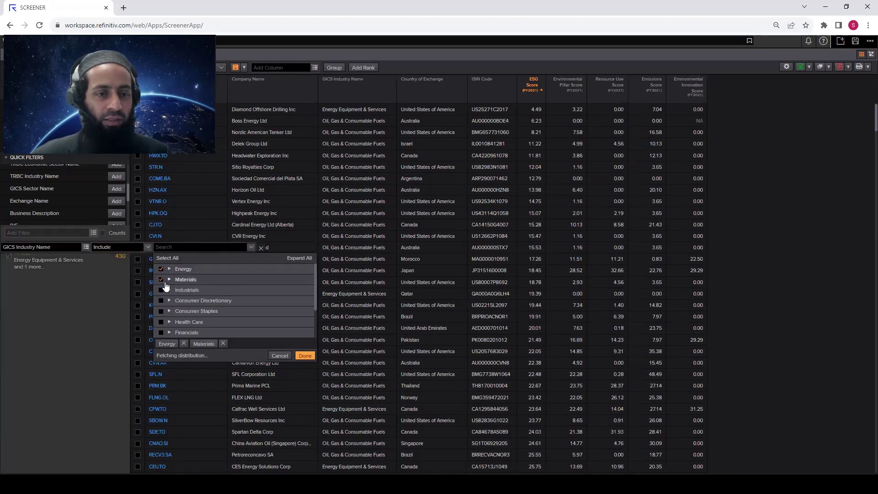
{"action": "left_click", "coordinate": [170, 280]}
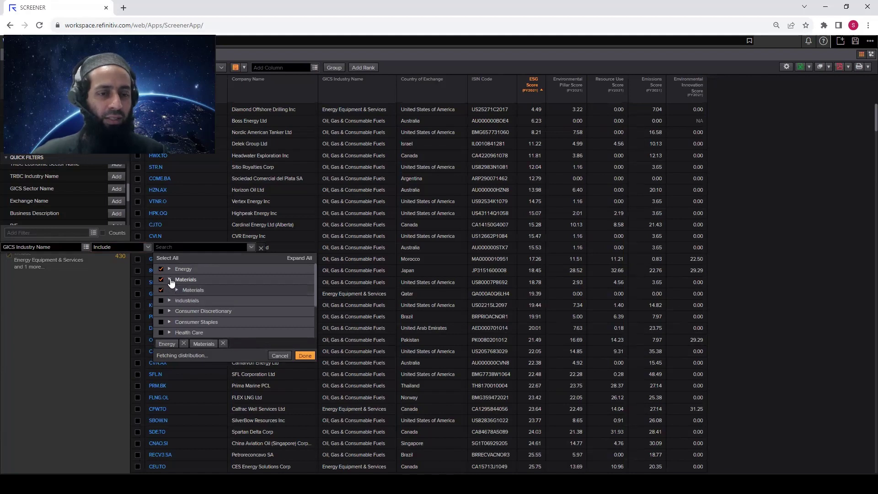
{"action": "left_click", "coordinate": [177, 291]}
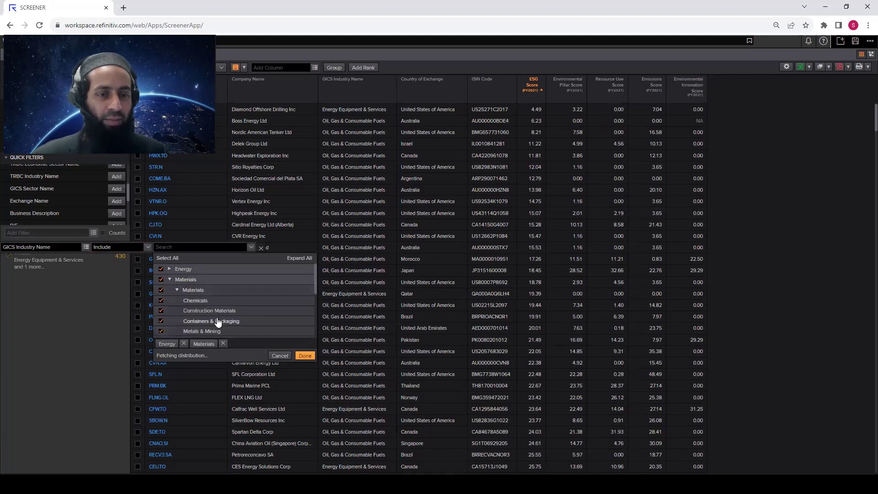
{"action": "scroll", "coordinate": [215, 321], "scroll_direction": "down", "scroll_amount": 1}
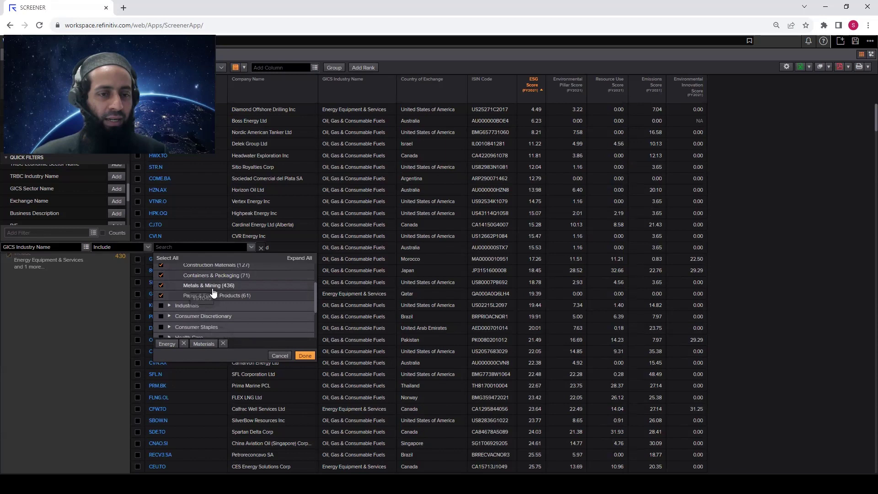
{"action": "scroll", "coordinate": [242, 300], "scroll_direction": "up", "scroll_amount": 1}
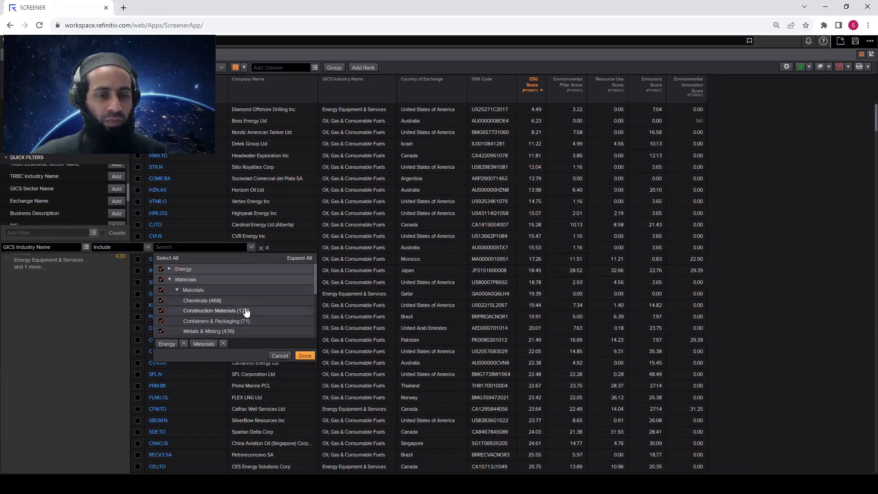
Include only Metals & Mining from Materials and apply, giving 866 companies
{"action": "left_click", "coordinate": [163, 292]}
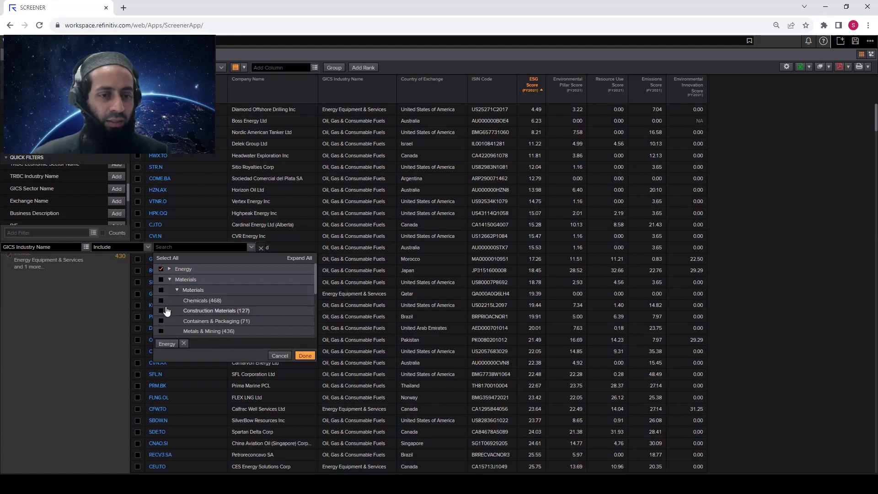
{"action": "scroll", "coordinate": [179, 307], "scroll_direction": "down", "scroll_amount": 1}
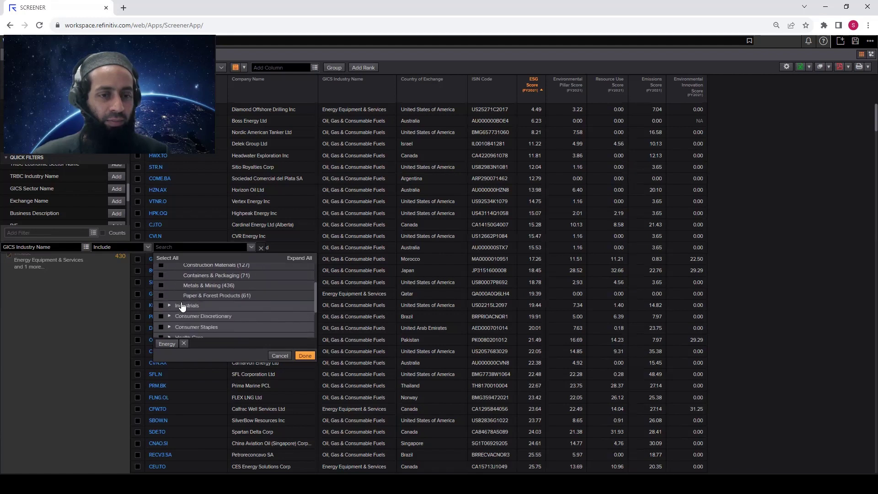
{"action": "left_click", "coordinate": [161, 286]}
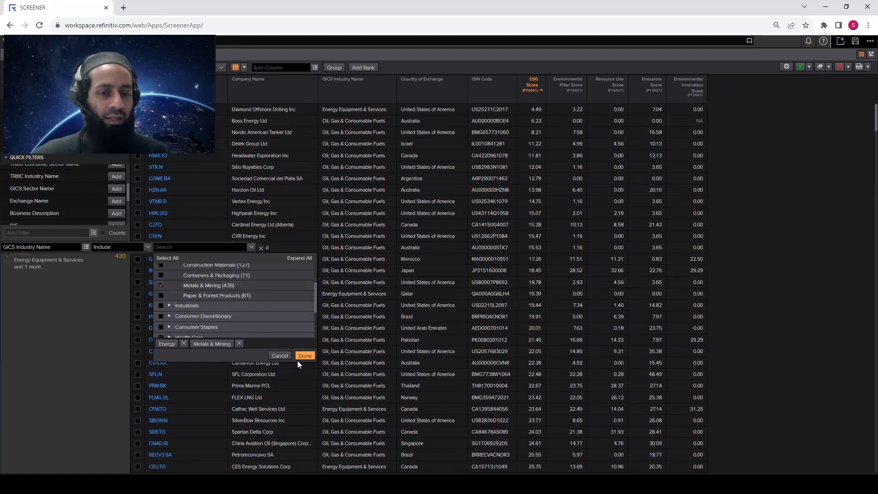
{"action": "left_click", "coordinate": [305, 357]}
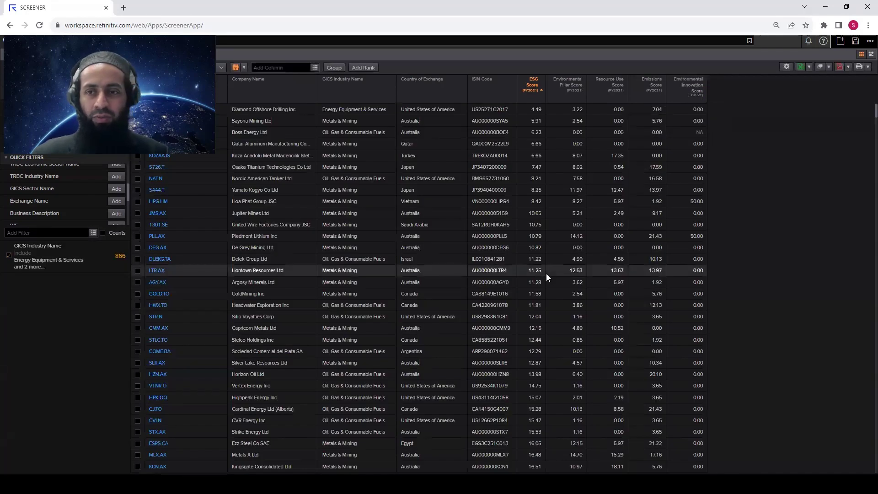
{"action": "scroll", "coordinate": [547, 273], "scroll_direction": "down", "scroll_amount": 5}
{"action": "scroll", "coordinate": [550, 273], "scroll_direction": "down", "scroll_amount": 15}
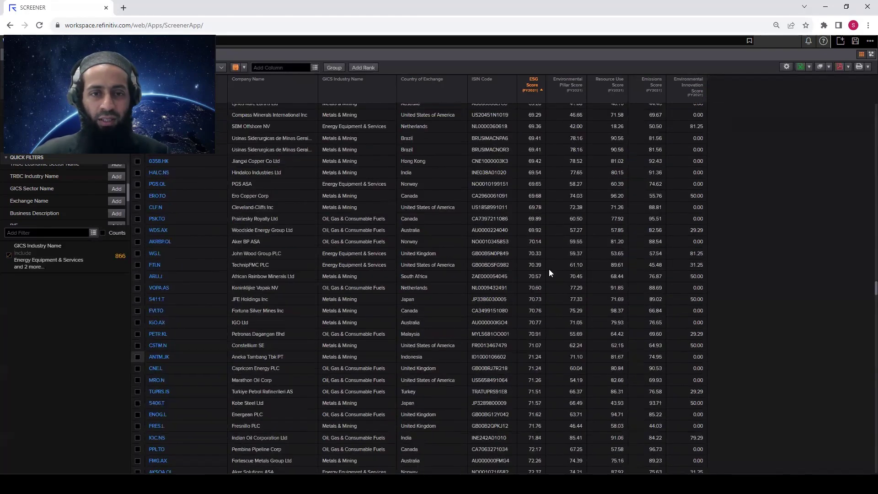
{"action": "scroll", "coordinate": [549, 270], "scroll_direction": "down", "scroll_amount": 12}
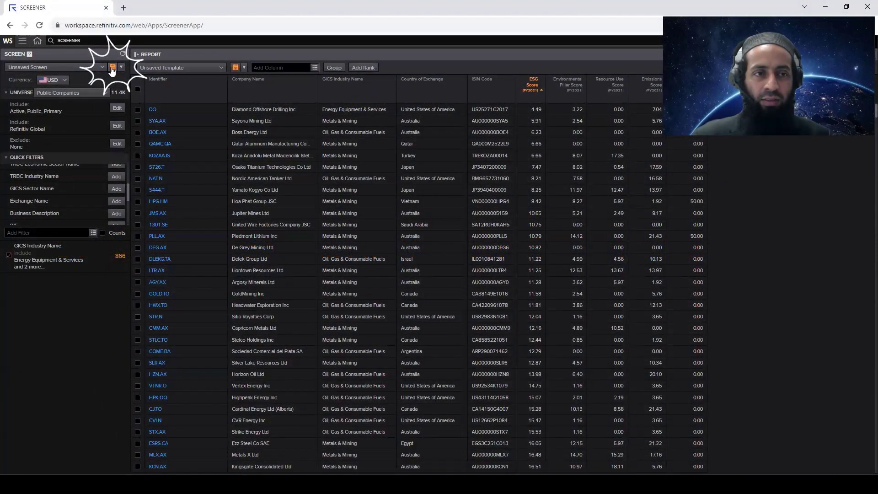
{"action": "left_click", "coordinate": [112, 67]}
{"action": "key", "text": "ctrl+a"}
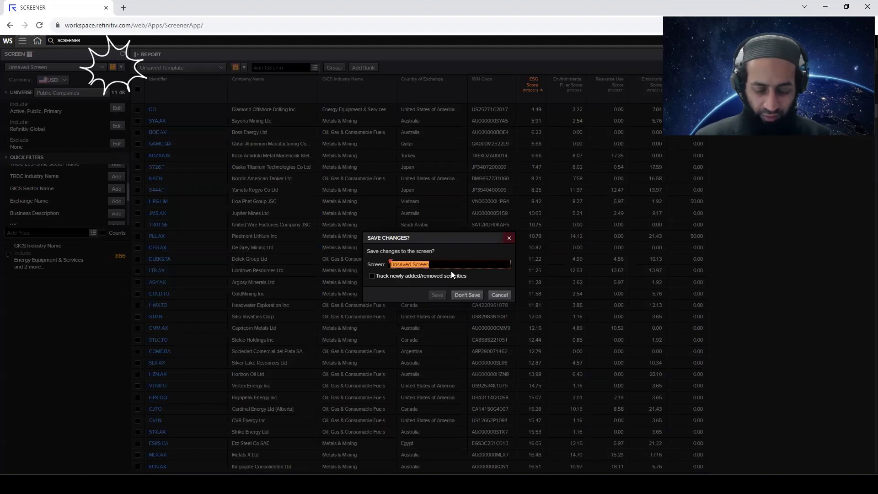
{"action": "type", "text": "Energy an"}
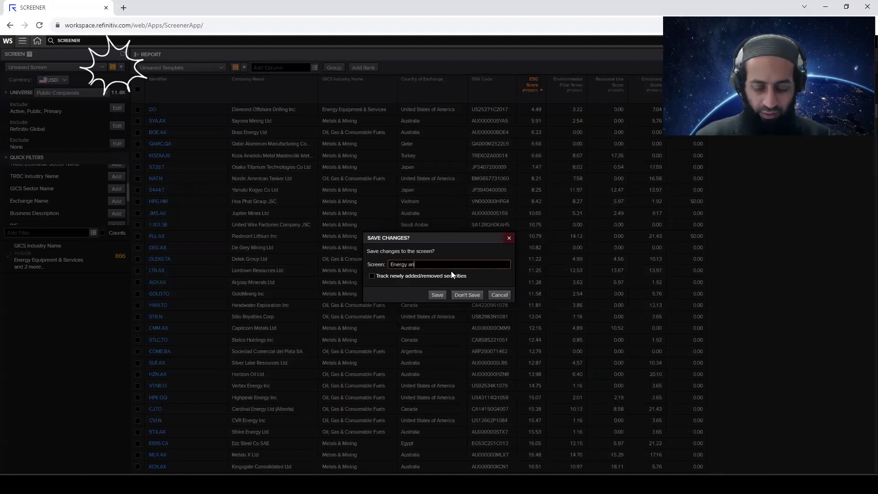
{"action": "type", "text": "d mining "}
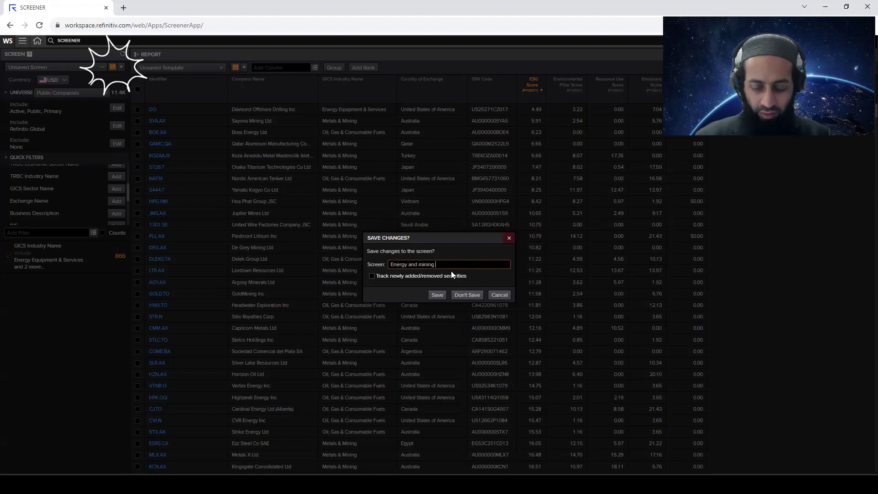
{"action": "type", "text": "ESG"}
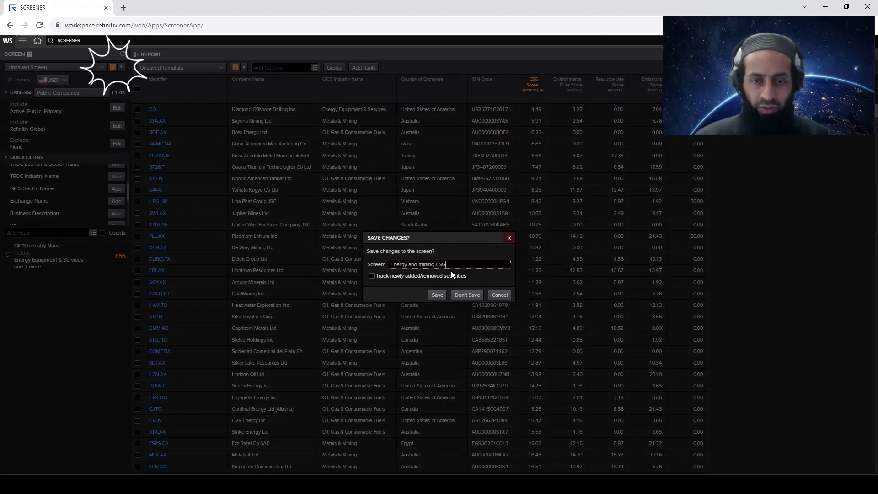
{"action": "left_click", "coordinate": [435, 294]}
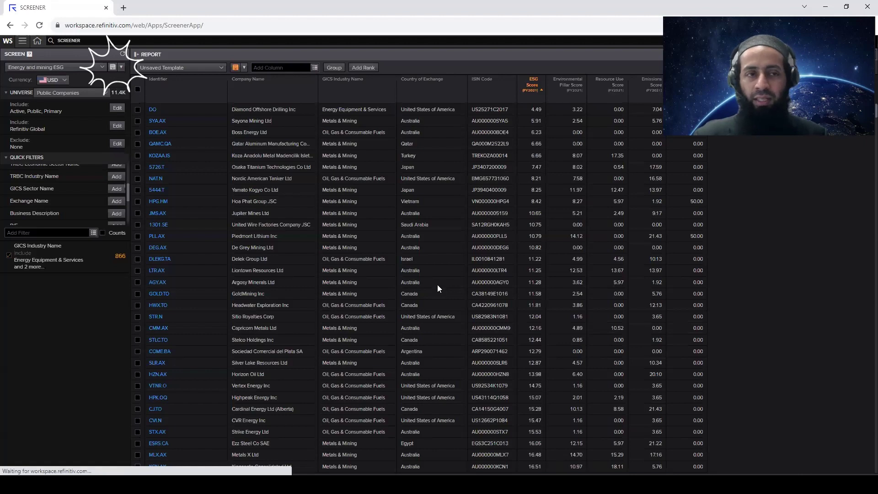
{"action": "left_click", "coordinate": [97, 69]}
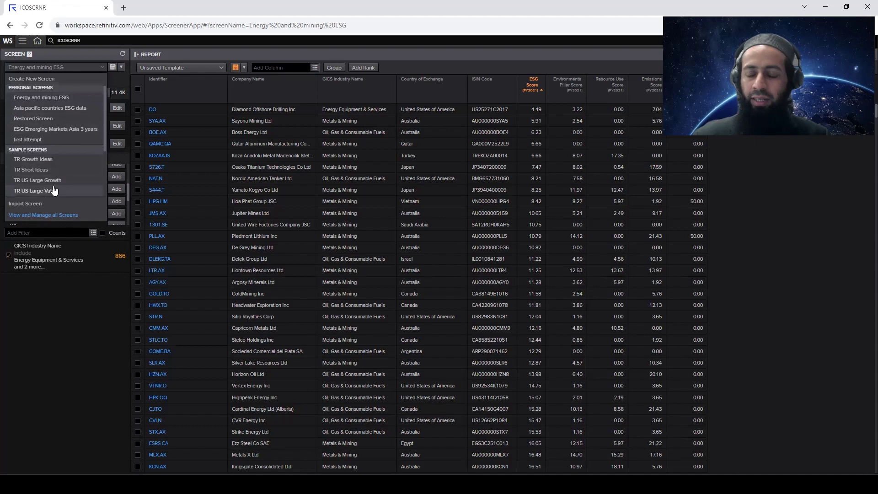
{"action": "left_click", "coordinate": [68, 271]}
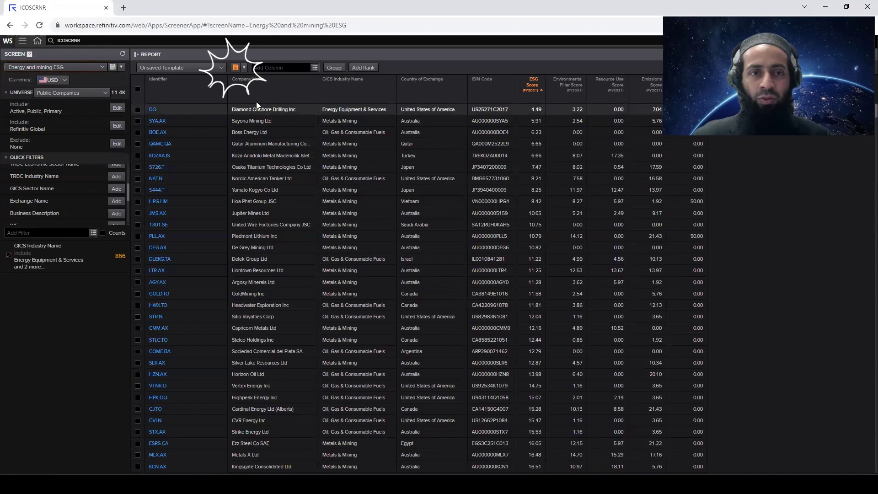
Save the current columns as a new report template named 'Key variable ESG, E, sub-categories'
{"action": "left_click", "coordinate": [214, 68]}
{"action": "left_click", "coordinate": [180, 178]}
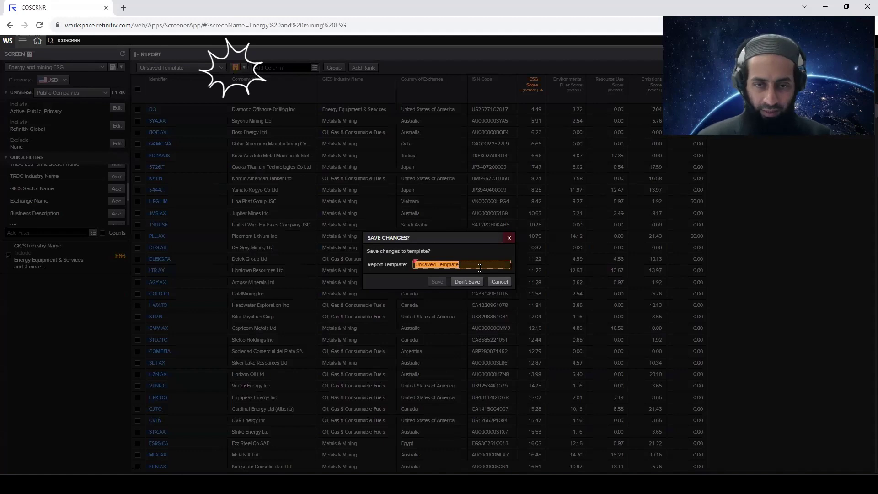
{"action": "type", "text": "Key v"}
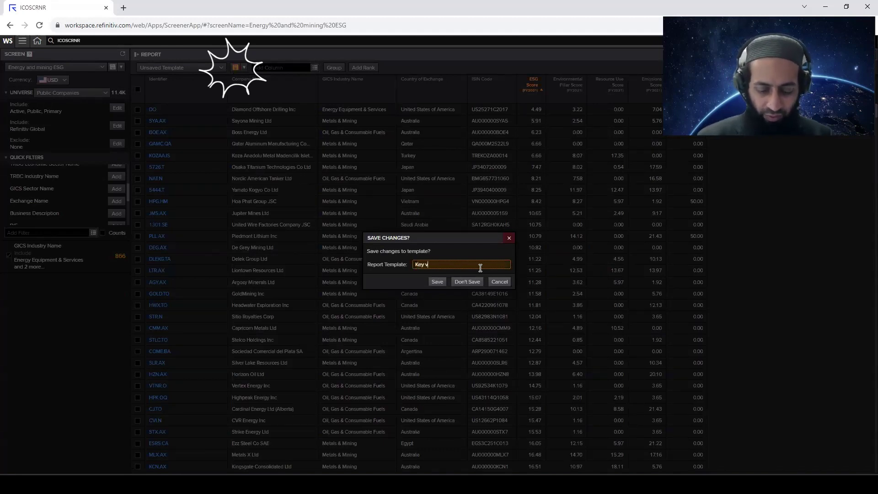
{"action": "type", "text": "ariable ESG, E, sub-categories"}
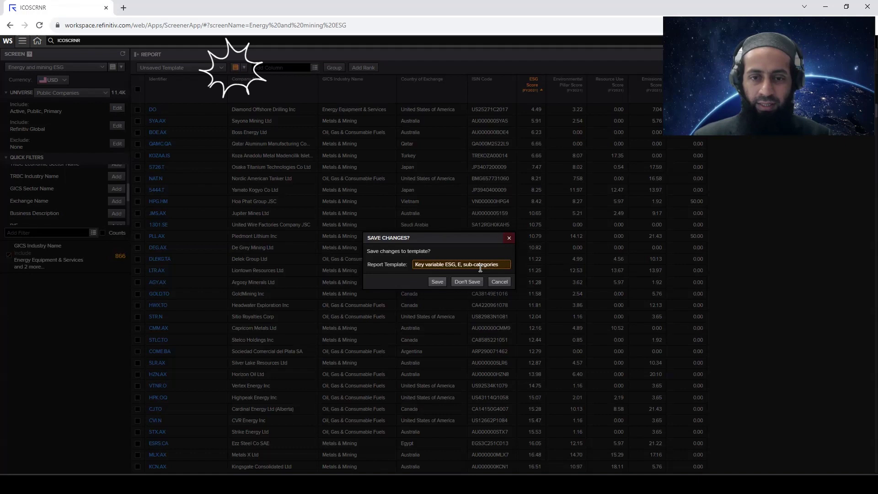
{"action": "left_click", "coordinate": [437, 282]}
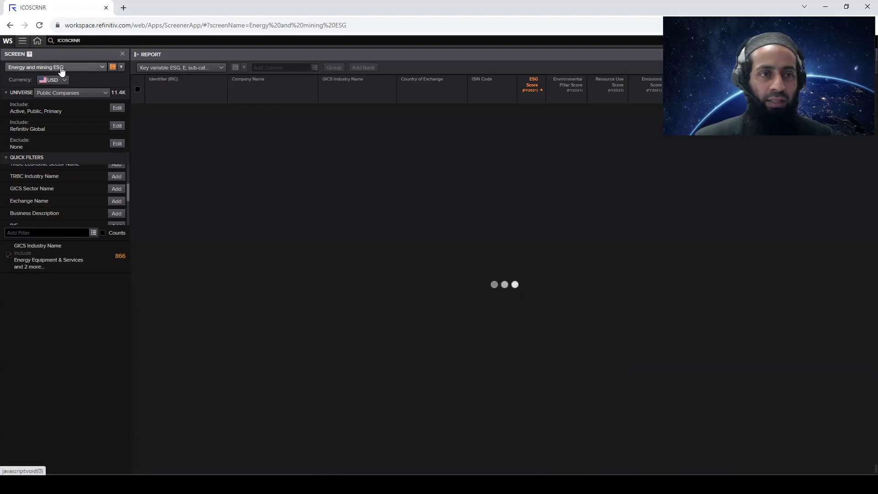
Create a new blank report template without saving changes to the current one
{"action": "left_click", "coordinate": [211, 68]}
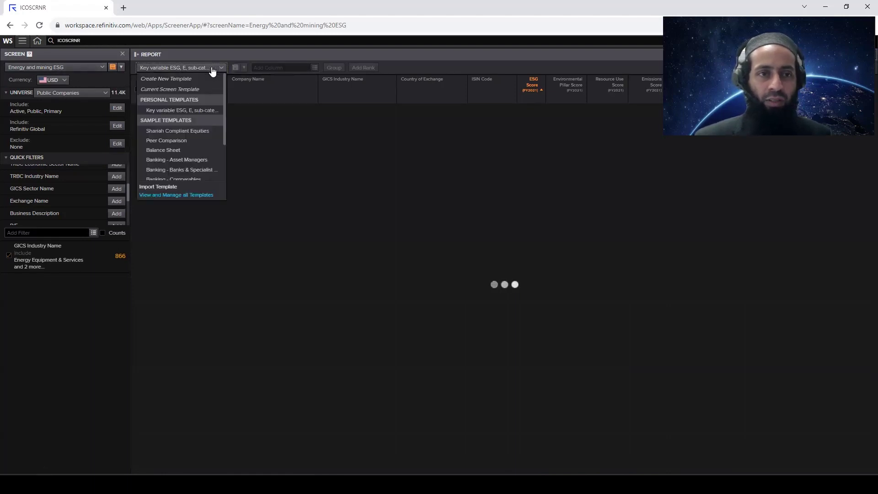
{"action": "left_click", "coordinate": [244, 88]}
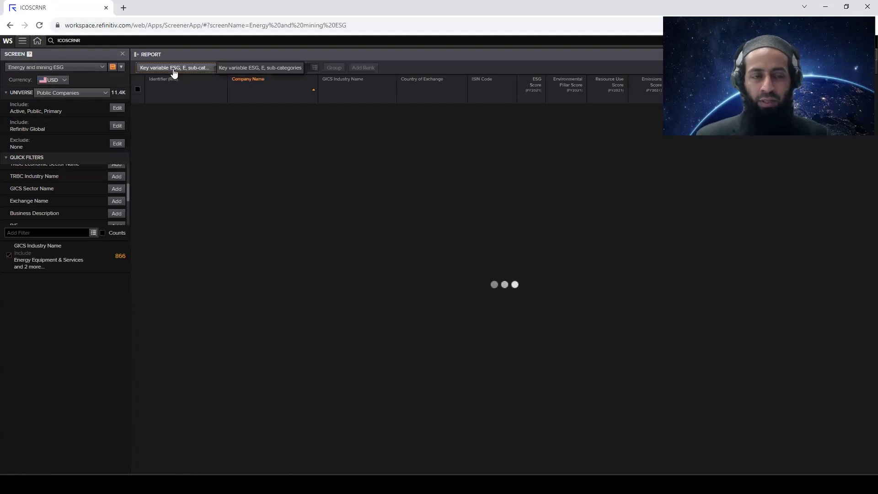
{"action": "left_click", "coordinate": [206, 69]}
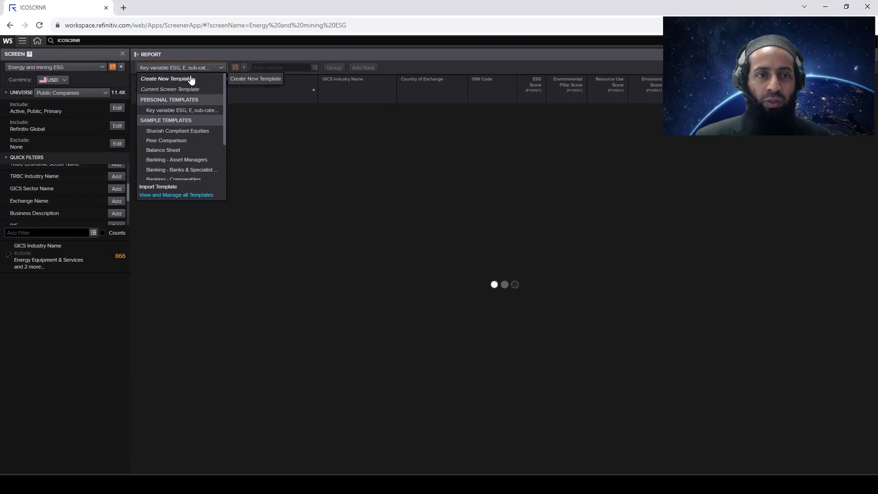
{"action": "left_click", "coordinate": [191, 79]}
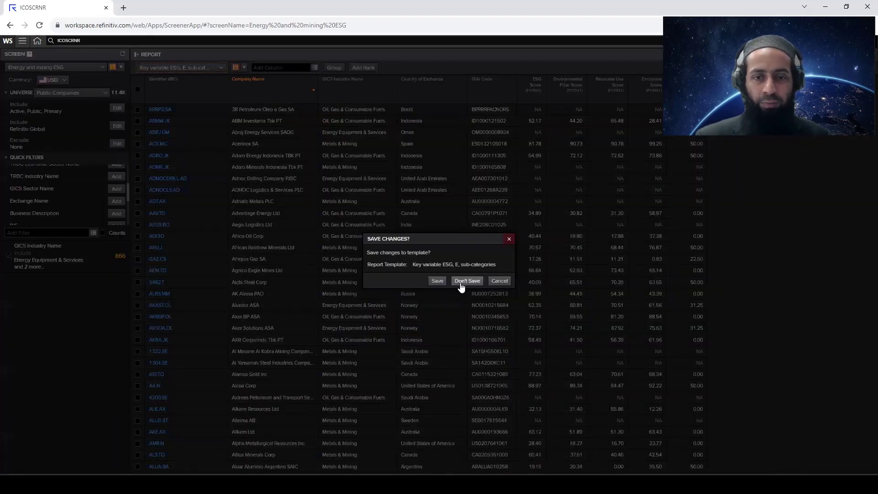
{"action": "left_click", "coordinate": [466, 281]}
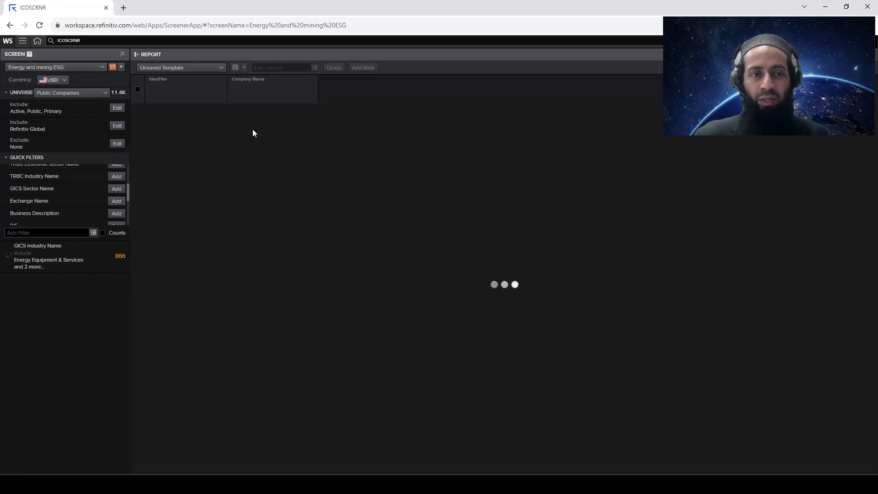
Add the ESG Score column to the new template
{"action": "left_click", "coordinate": [295, 68]}
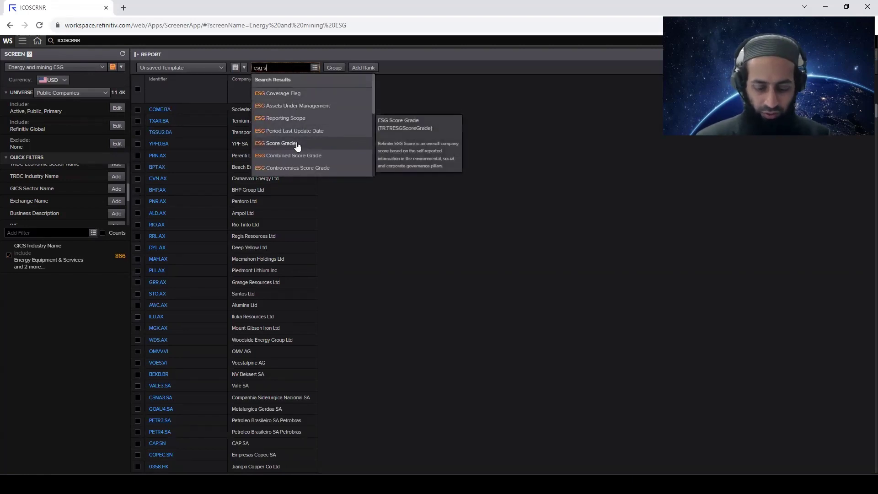
{"action": "scroll", "coordinate": [305, 141], "scroll_direction": "up", "scroll_amount": 2}
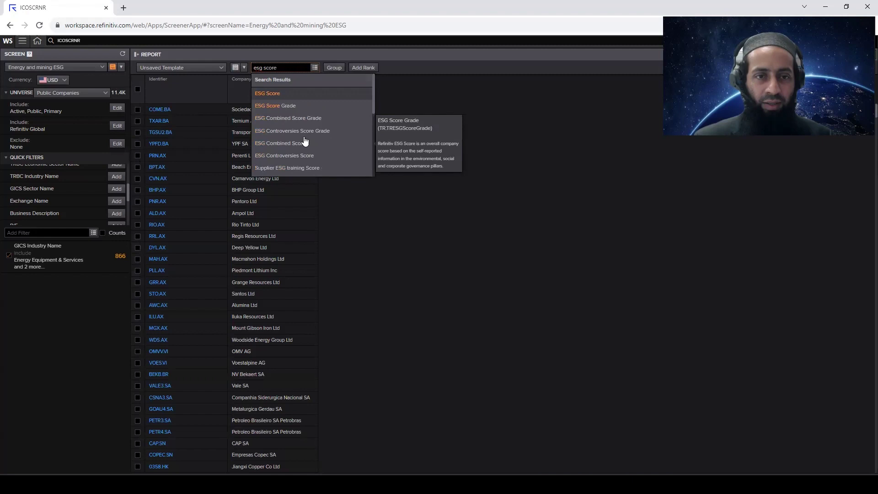
{"action": "left_click", "coordinate": [304, 100]}
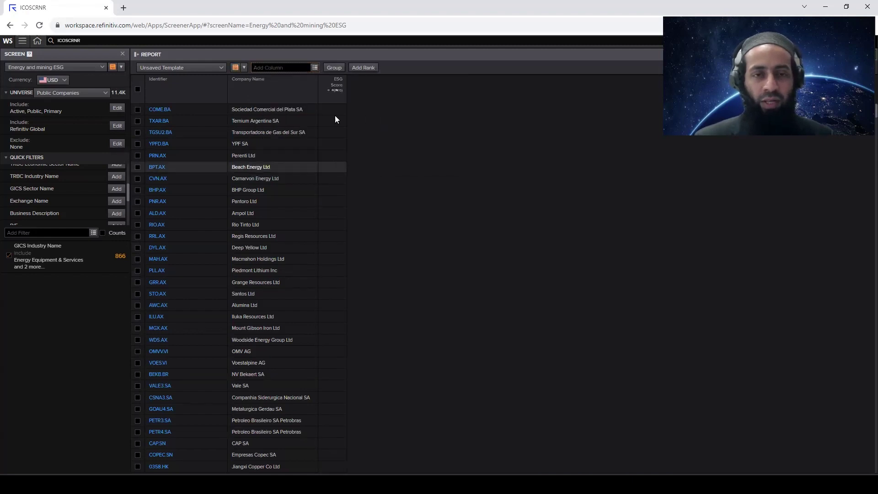
{"action": "mouse_move", "coordinate": [334, 102]}
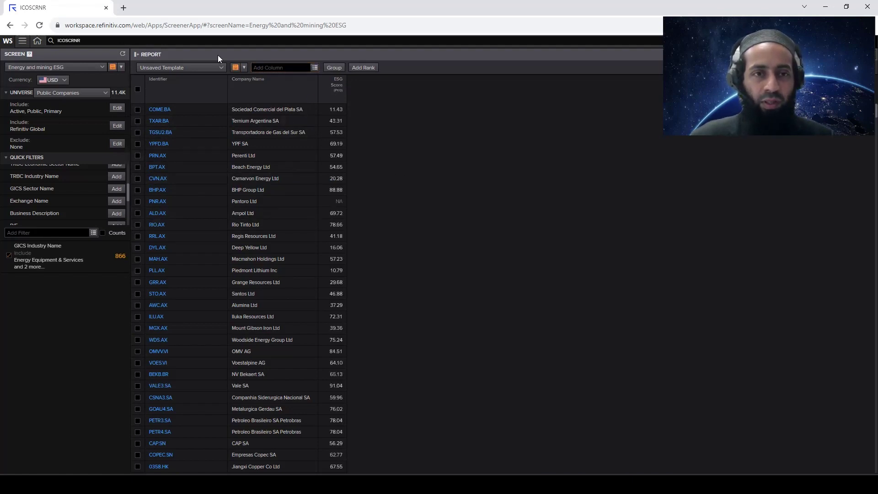
Save the ESG Score-only template under the name 'ESG'
{"action": "left_click", "coordinate": [236, 68]}
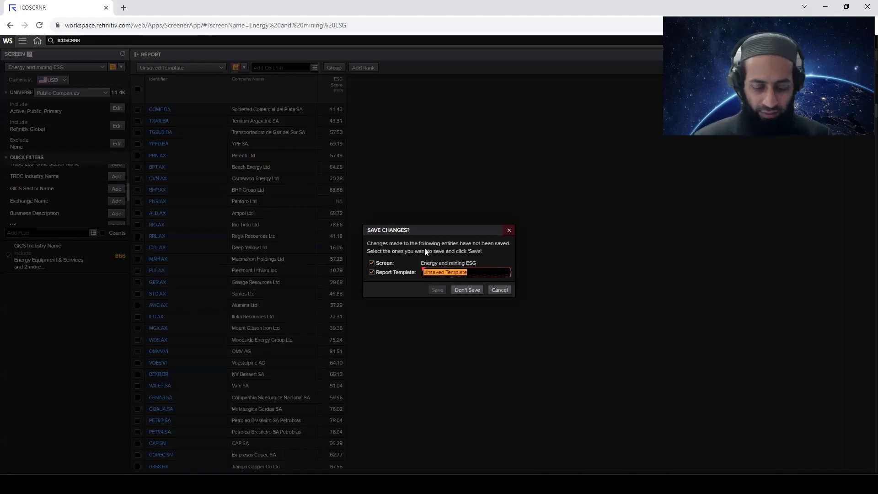
{"action": "type", "text": "ESG"}
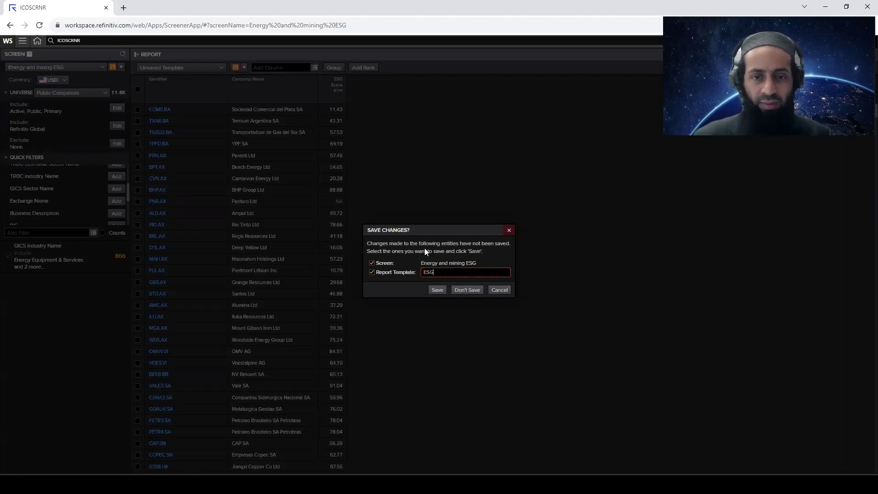
{"action": "left_click", "coordinate": [438, 290]}
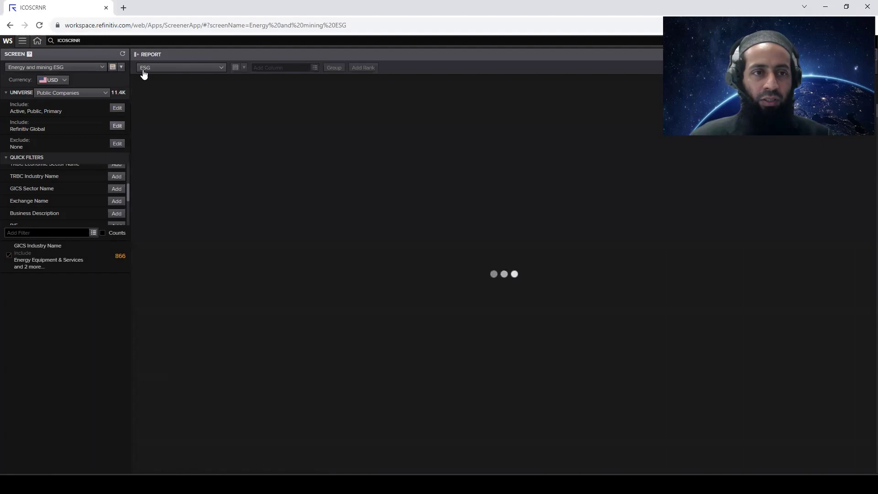
{"action": "left_click", "coordinate": [200, 70]}
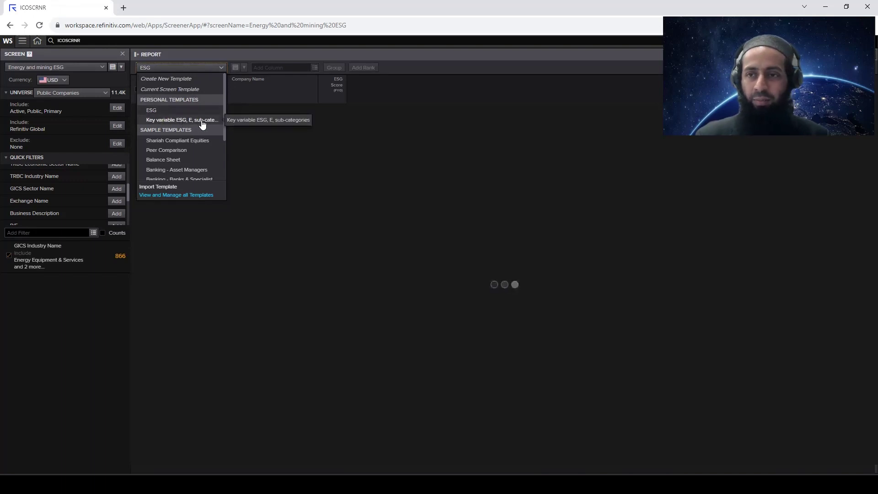
Switch to the 'Key variable ESG, E, sub-categories' template and show the Excel export options
{"action": "left_click", "coordinate": [294, 143]}
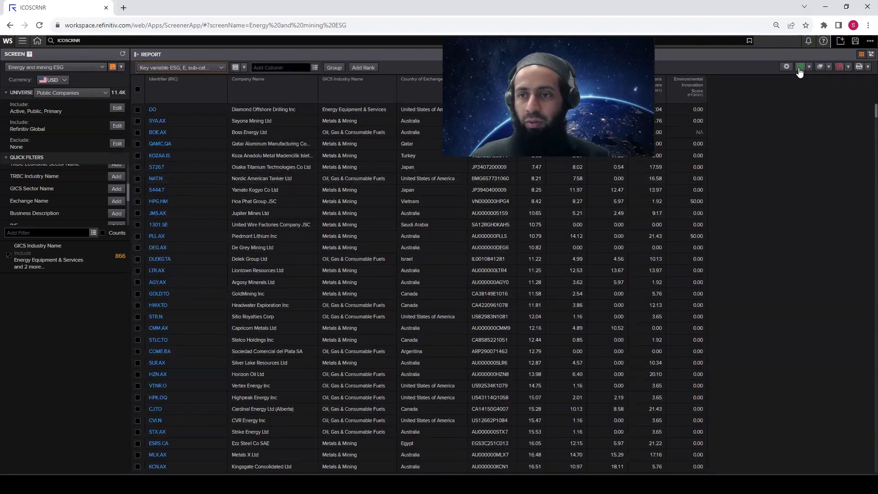
{"action": "left_click", "coordinate": [809, 67]}
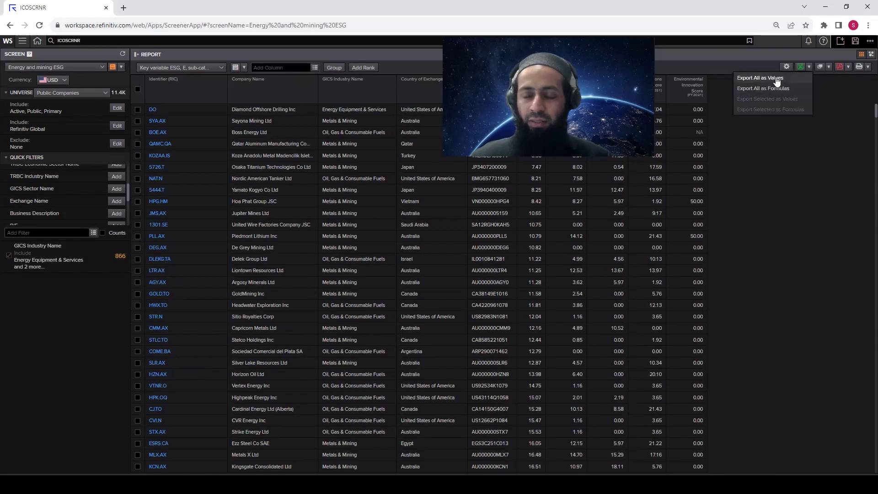
Export all rows to Excel as values and review the FY2021 score headers in F1:J1
{"action": "left_click", "coordinate": [776, 78]}
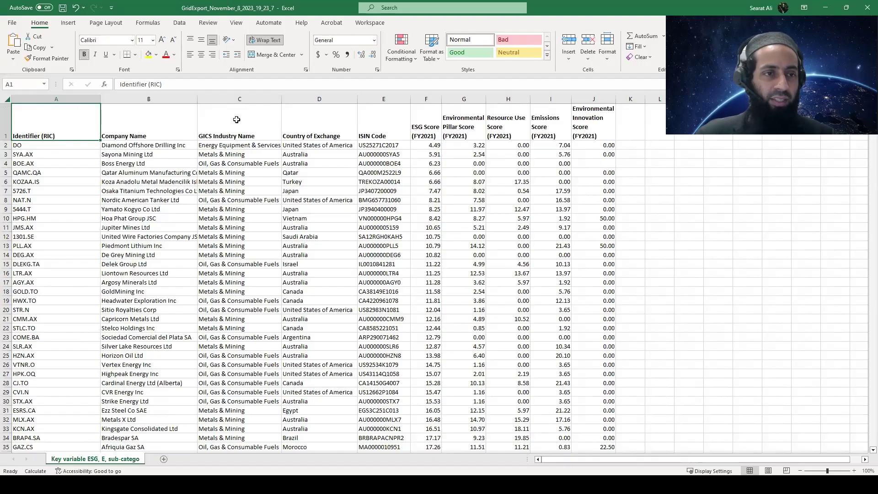
{"action": "left_click_drag", "start_coordinate": [69, 123], "coordinate": [382, 133]}
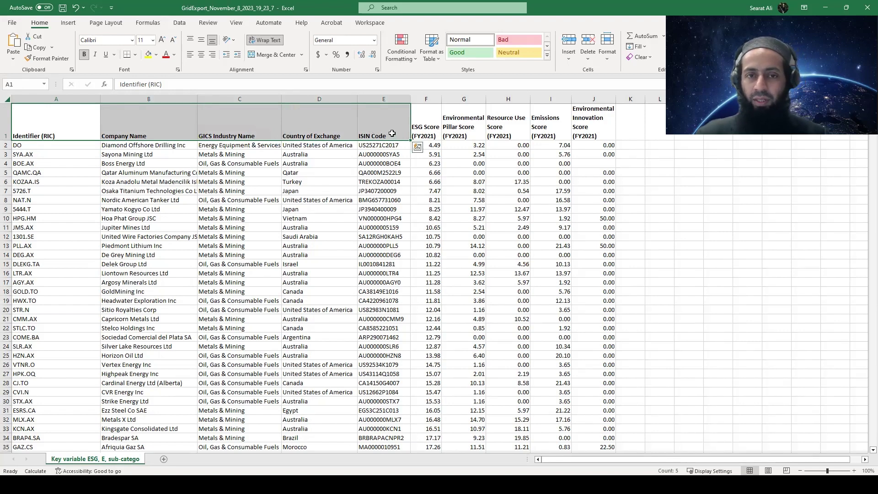
{"action": "left_click", "coordinate": [426, 133]}
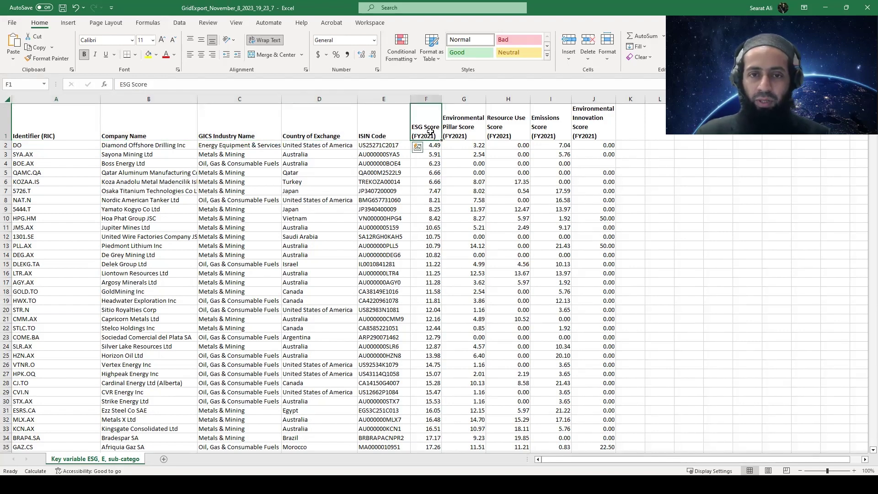
{"action": "left_click", "coordinate": [462, 134]}
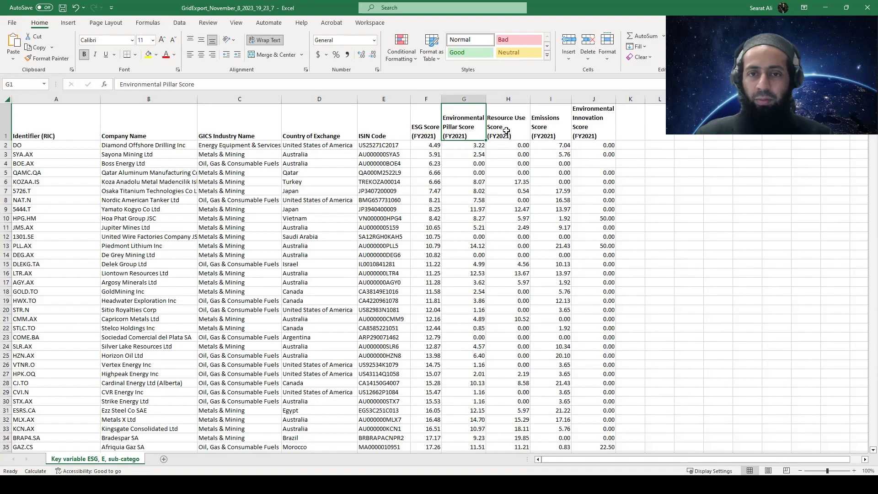
{"action": "left_click_drag", "start_coordinate": [507, 131], "coordinate": [613, 114]}
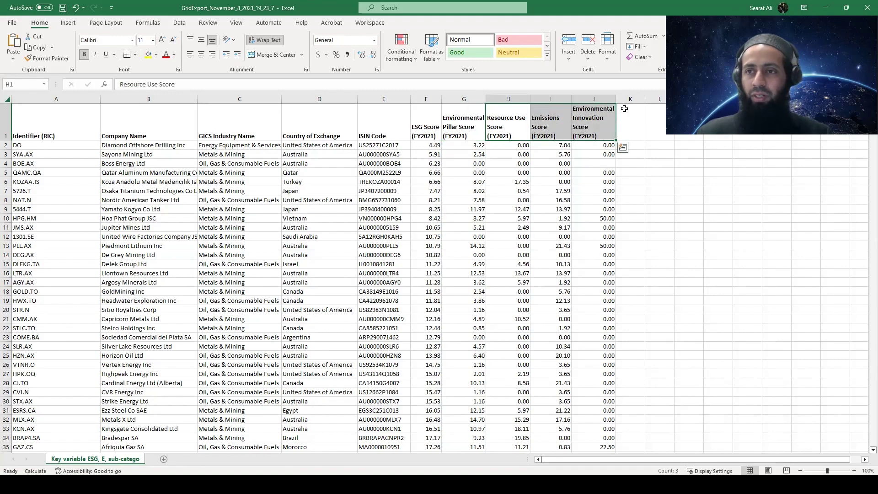
{"action": "key", "text": "alt+Tab"}
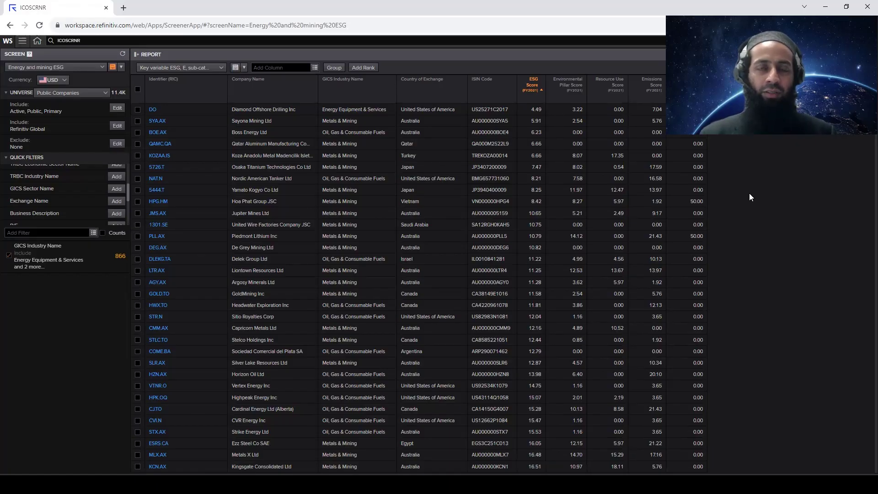